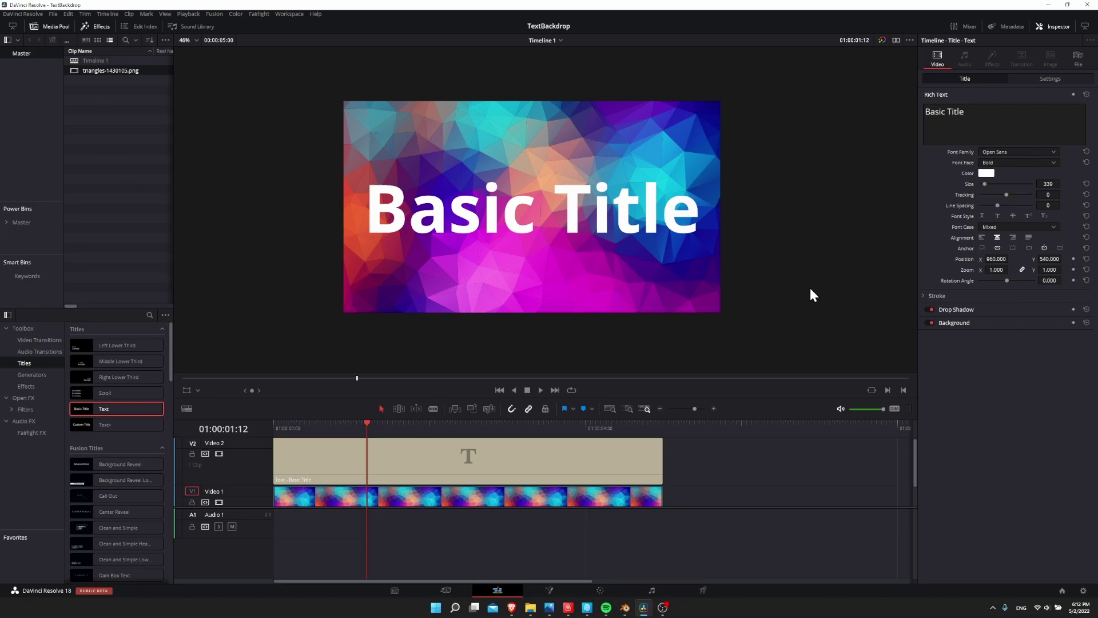
Zoom the viewer and enlarge the Video 1 track so the triangles-1430105.png name shows
{"action": "scroll", "coordinate": [811, 290], "scroll_direction": "up", "scroll_amount": 3}
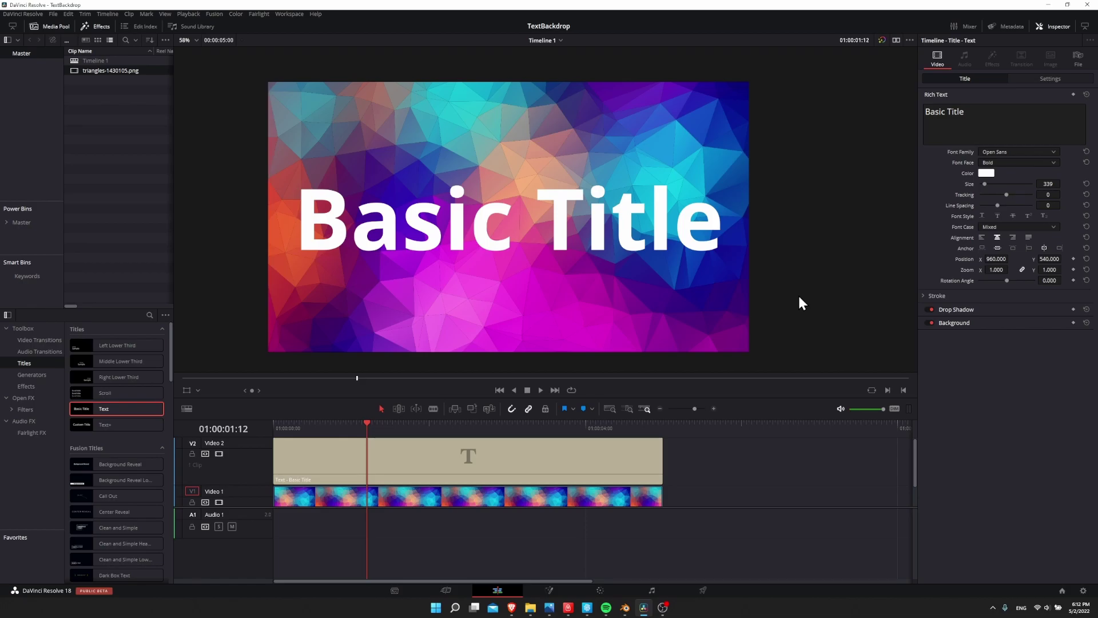
{"action": "left_click_drag", "start_coordinate": [674, 508], "coordinate": [678, 557]}
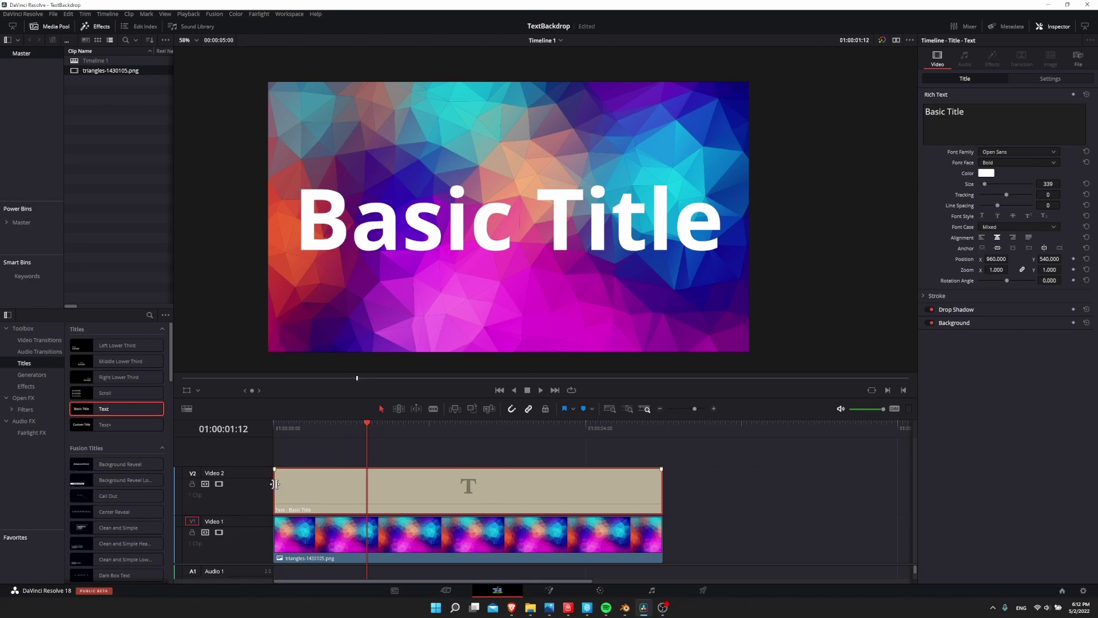
Select the triangles background clip, then hide and re-show the Video 1 track
{"action": "left_click", "coordinate": [648, 540]}
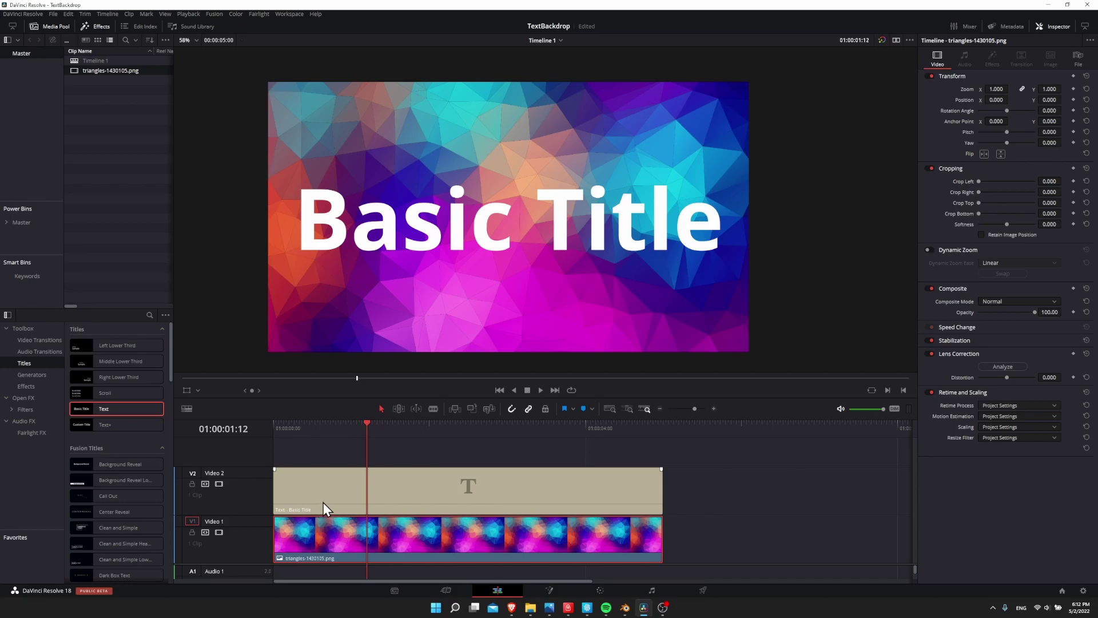
{"action": "left_click", "coordinate": [218, 532]}
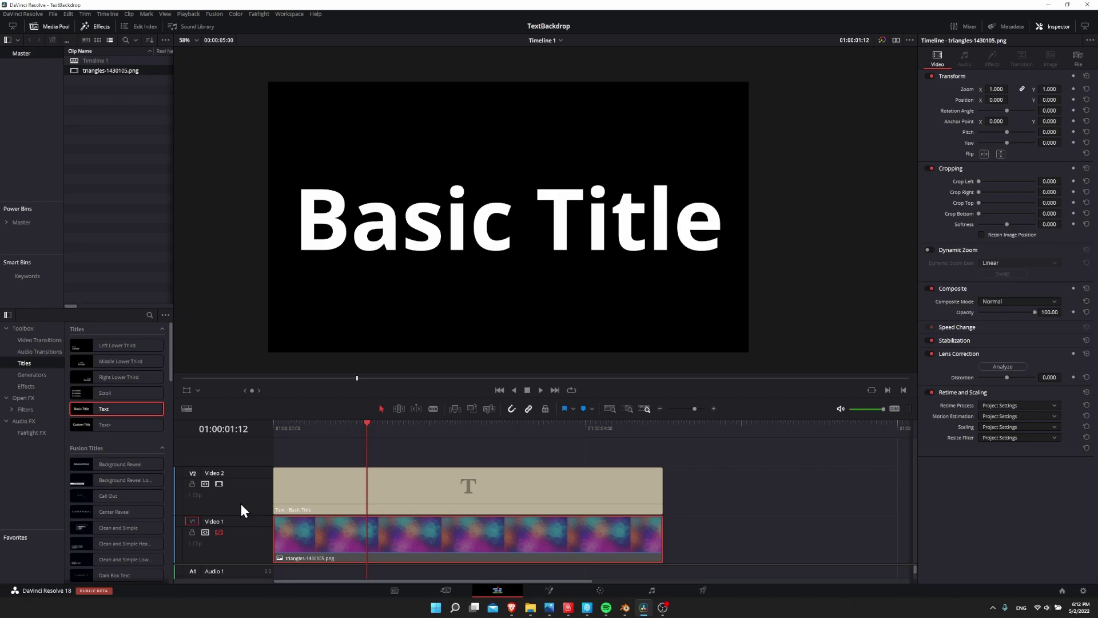
{"action": "left_click", "coordinate": [219, 532]}
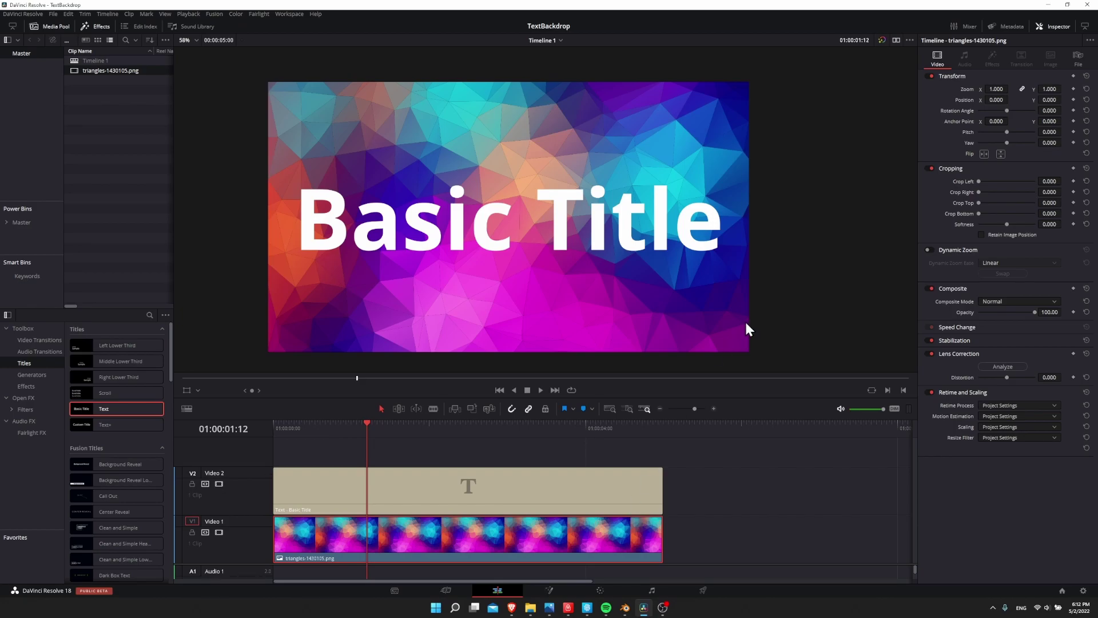
Select the Basic Title clip and expand its Stroke settings in the Inspector
{"action": "left_click", "coordinate": [521, 476]}
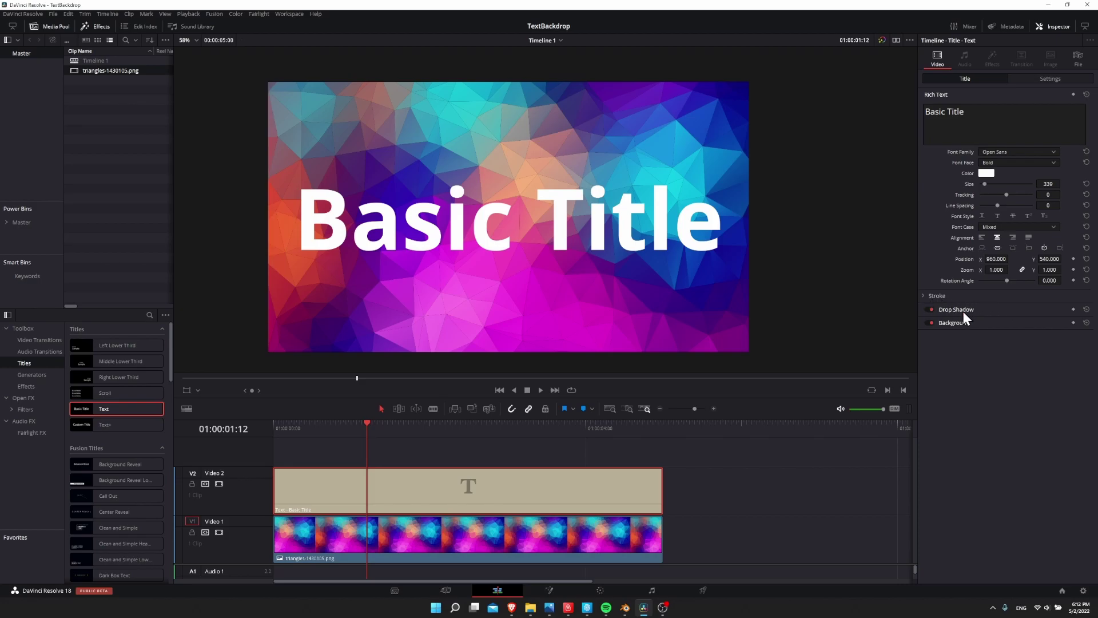
{"action": "left_click", "coordinate": [113, 426]}
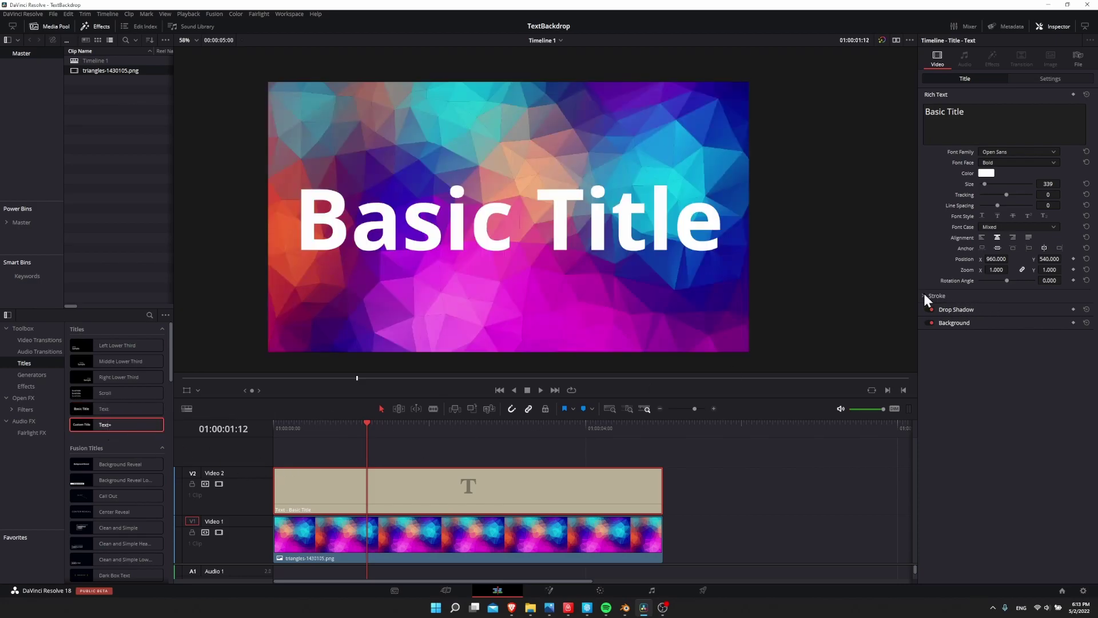
{"action": "left_click", "coordinate": [924, 295]}
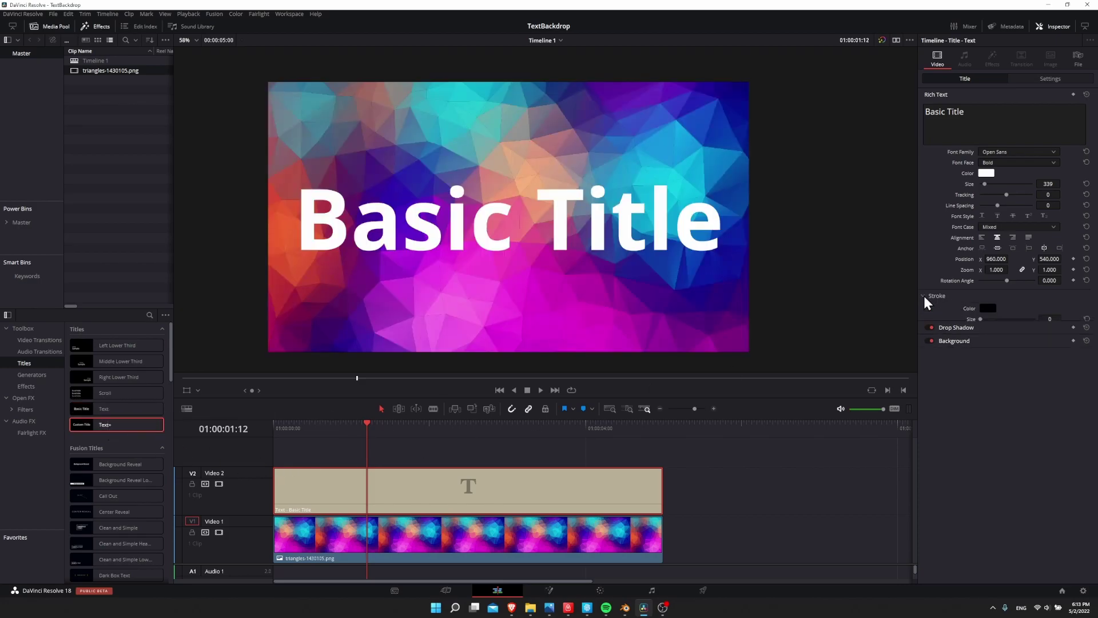
{"action": "left_click", "coordinate": [980, 318]}
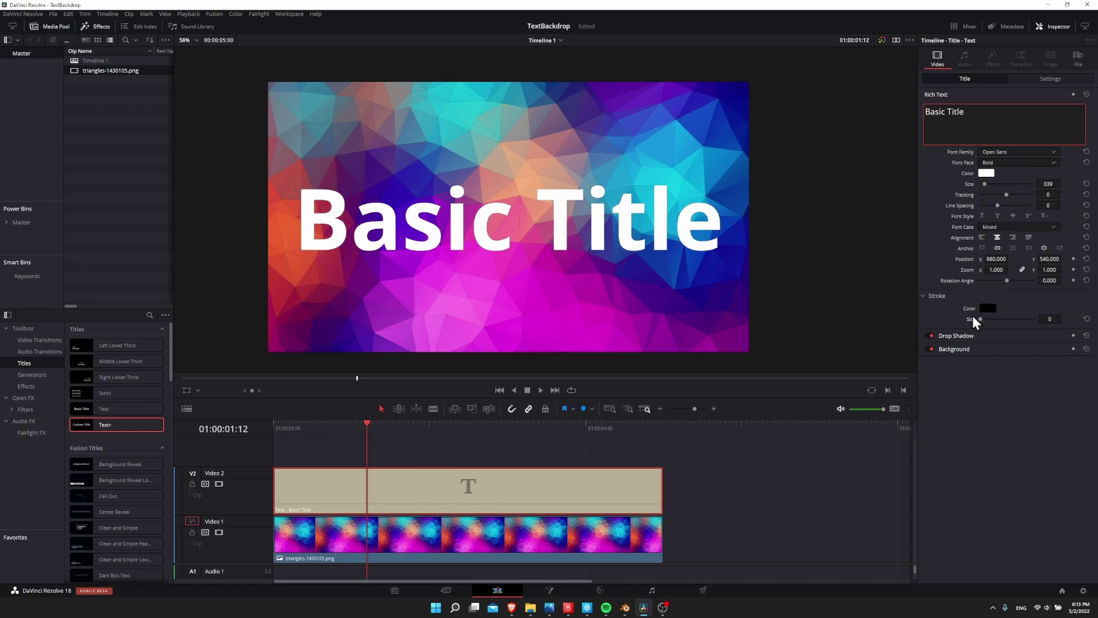
Try stroke sizes 3, 16 and 1, then set the outline size back to 0
{"action": "left_click_drag", "start_coordinate": [976, 317], "coordinate": [990, 319]}
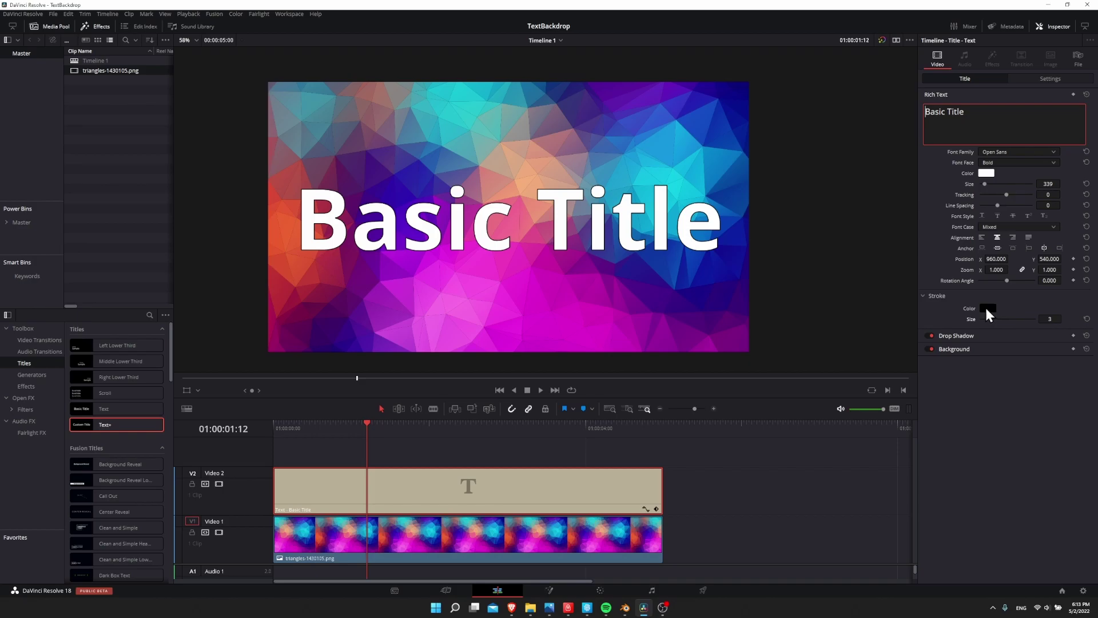
{"action": "left_click_drag", "start_coordinate": [990, 321], "coordinate": [1043, 325]}
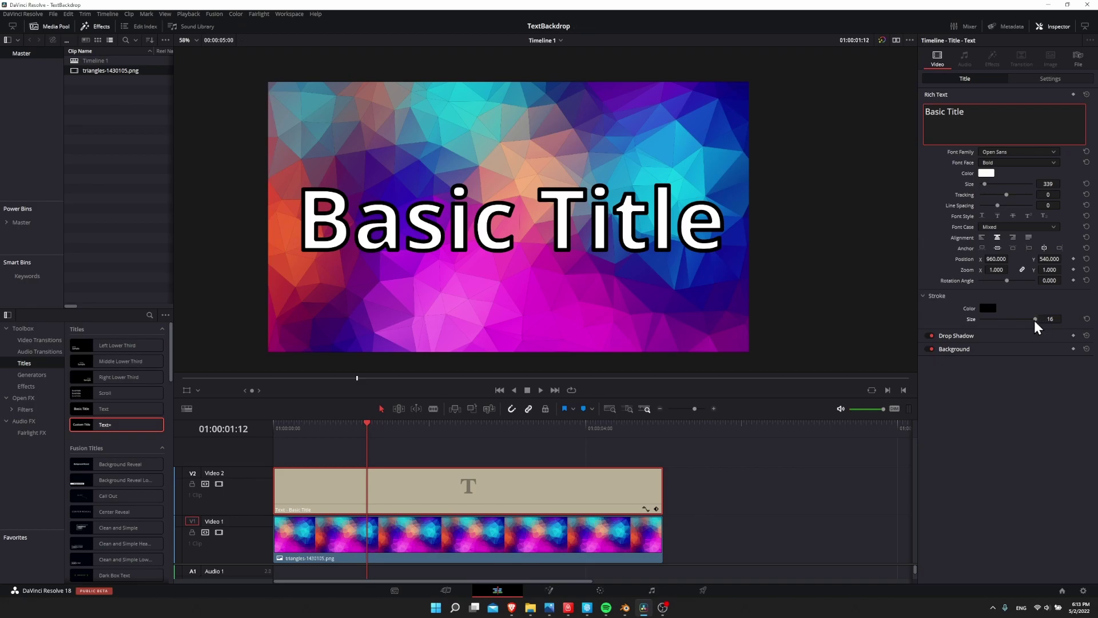
{"action": "left_click_drag", "start_coordinate": [1033, 320], "coordinate": [983, 319]}
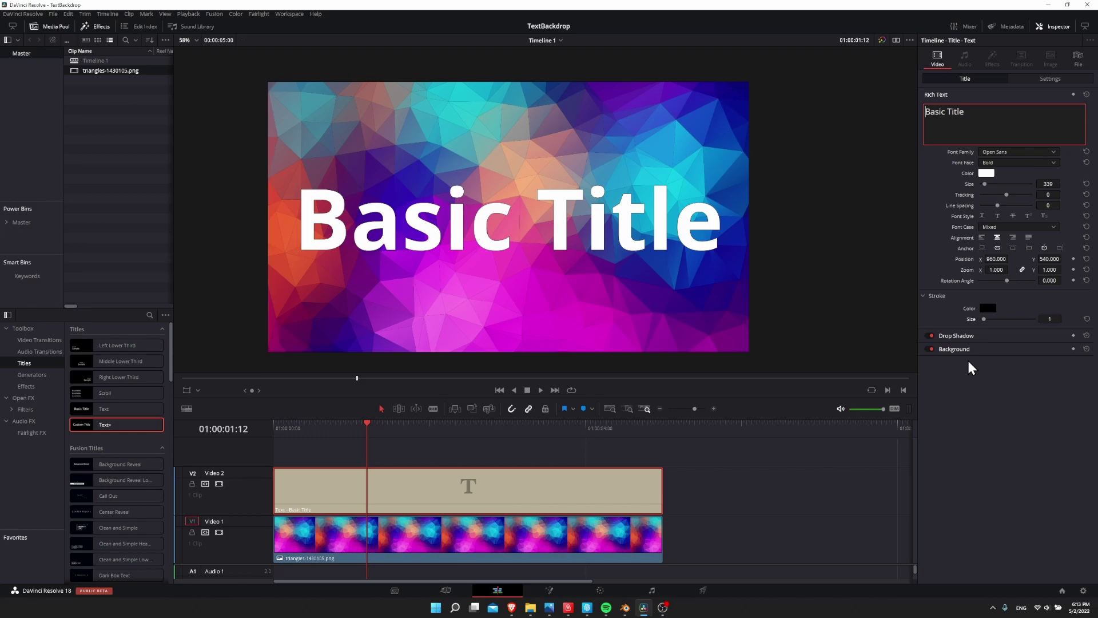
{"action": "left_click", "coordinate": [1085, 318]}
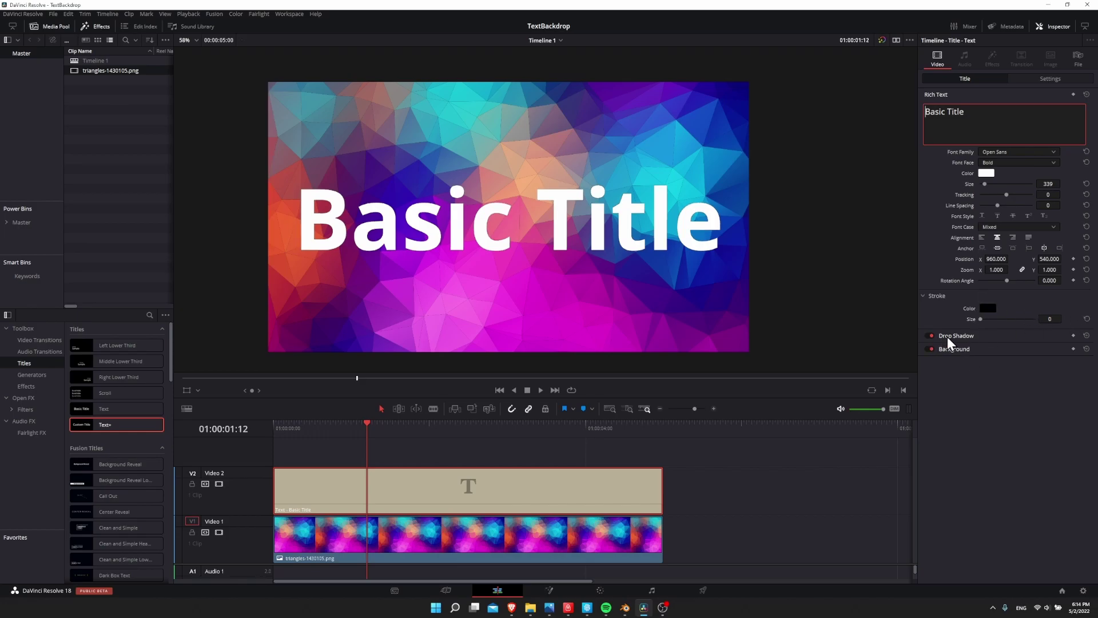
Expand Drop Shadow and offset the title's shadow to X 10, Y -10
{"action": "left_click", "coordinate": [966, 336]}
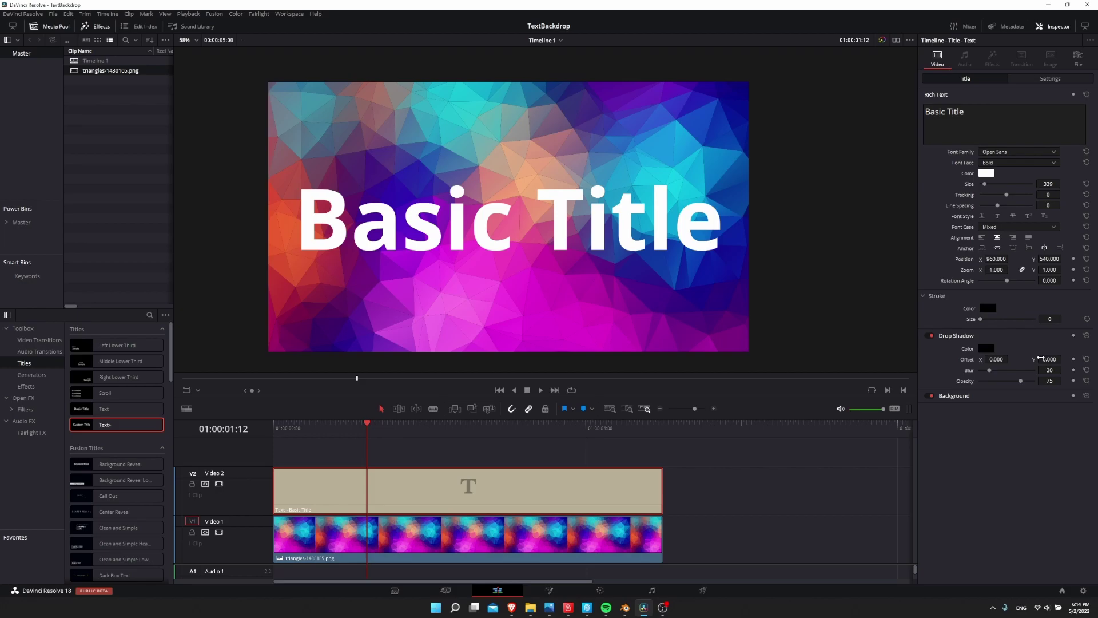
{"action": "left_click_drag", "start_coordinate": [998, 359], "coordinate": [1041, 359]}
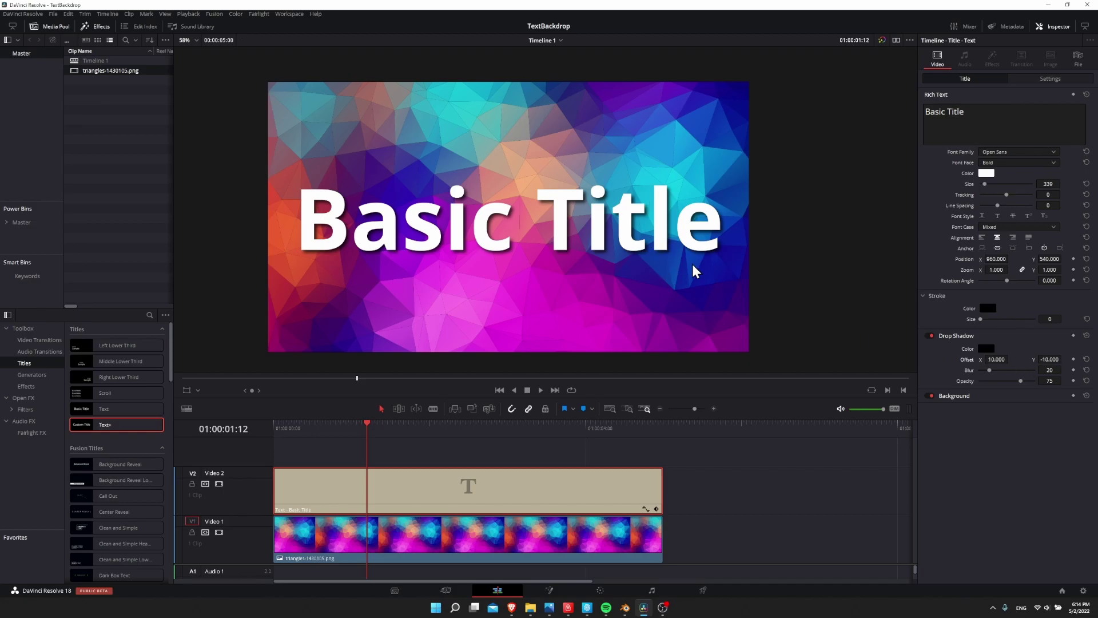
Enlarge the preview and experiment with the shadow blur, settling around 20
{"action": "key", "text": "shift+z"}
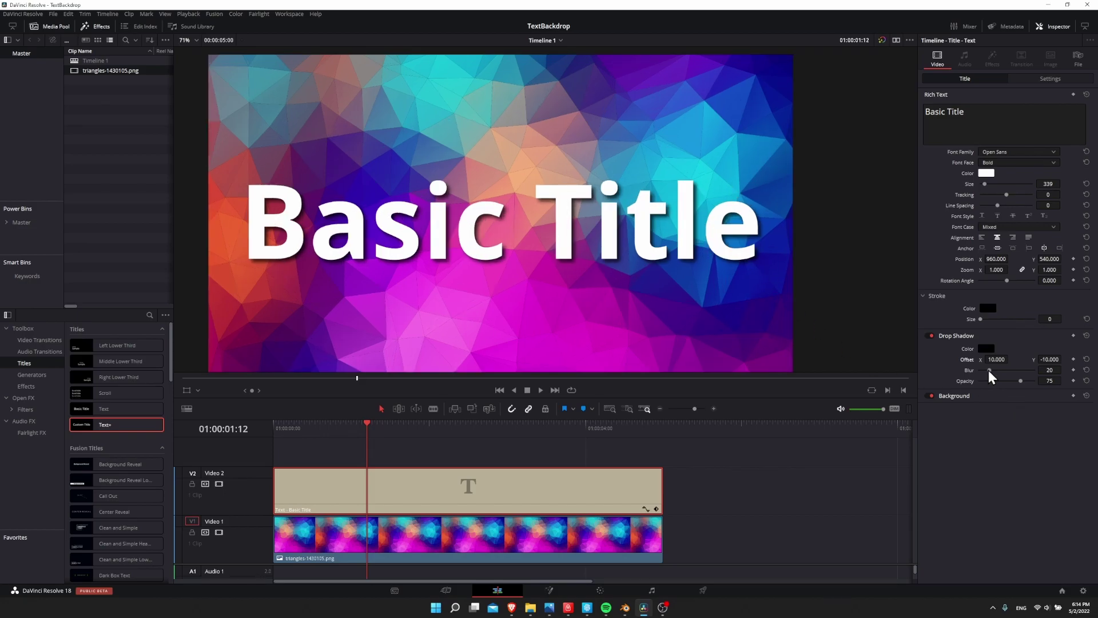
{"action": "left_click_drag", "start_coordinate": [988, 370], "coordinate": [976, 371]}
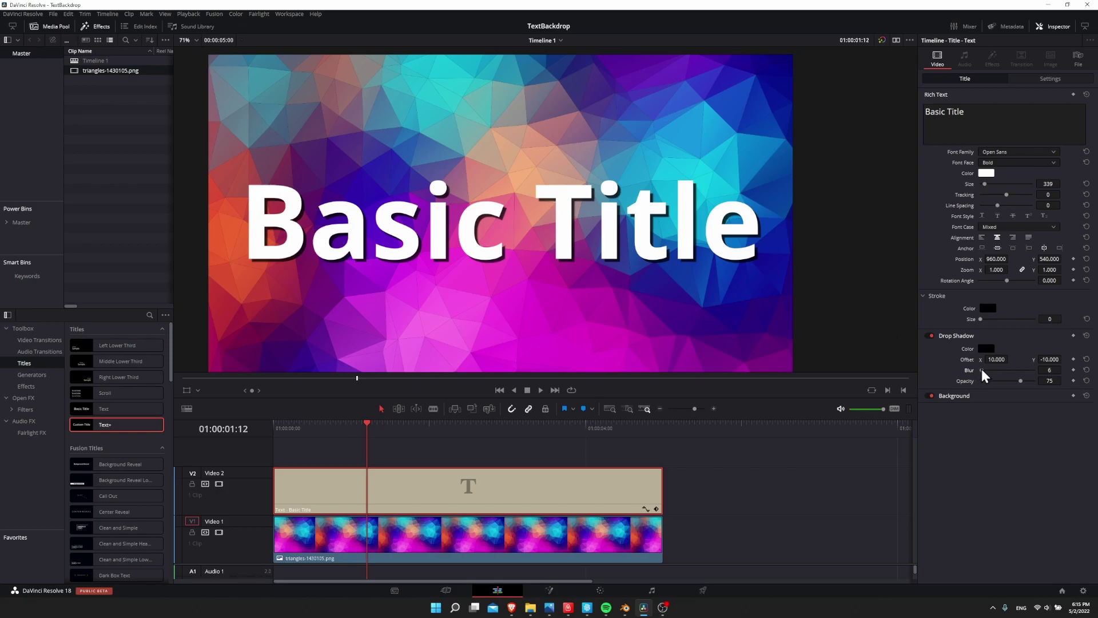
{"action": "left_click_drag", "start_coordinate": [980, 370], "coordinate": [987, 371]}
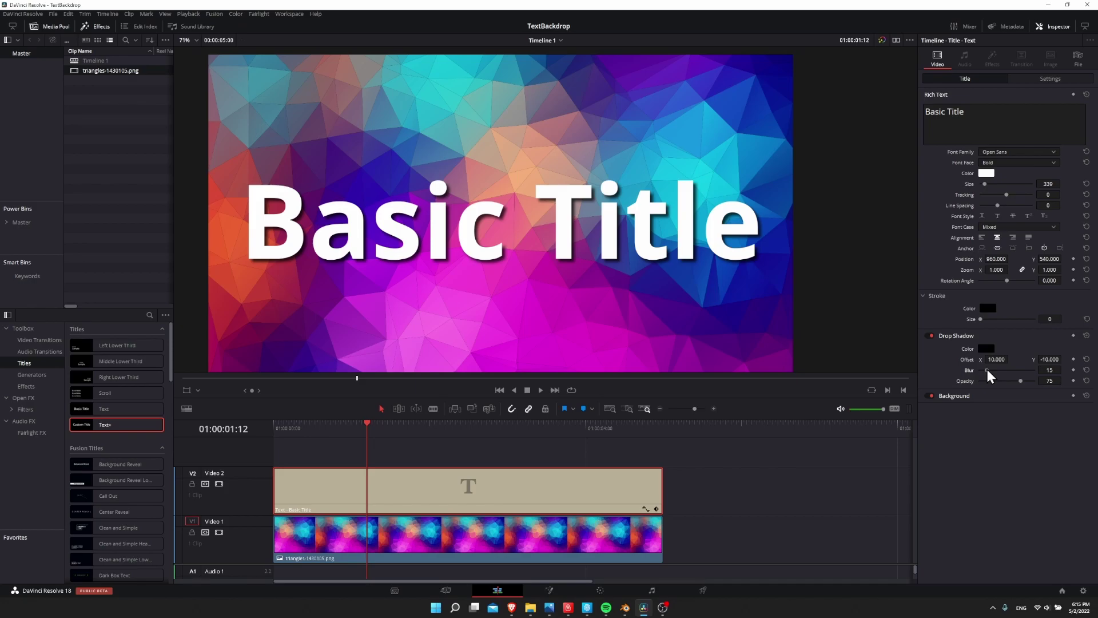
{"action": "scroll", "coordinate": [597, 192], "scroll_direction": "down", "scroll_amount": 2}
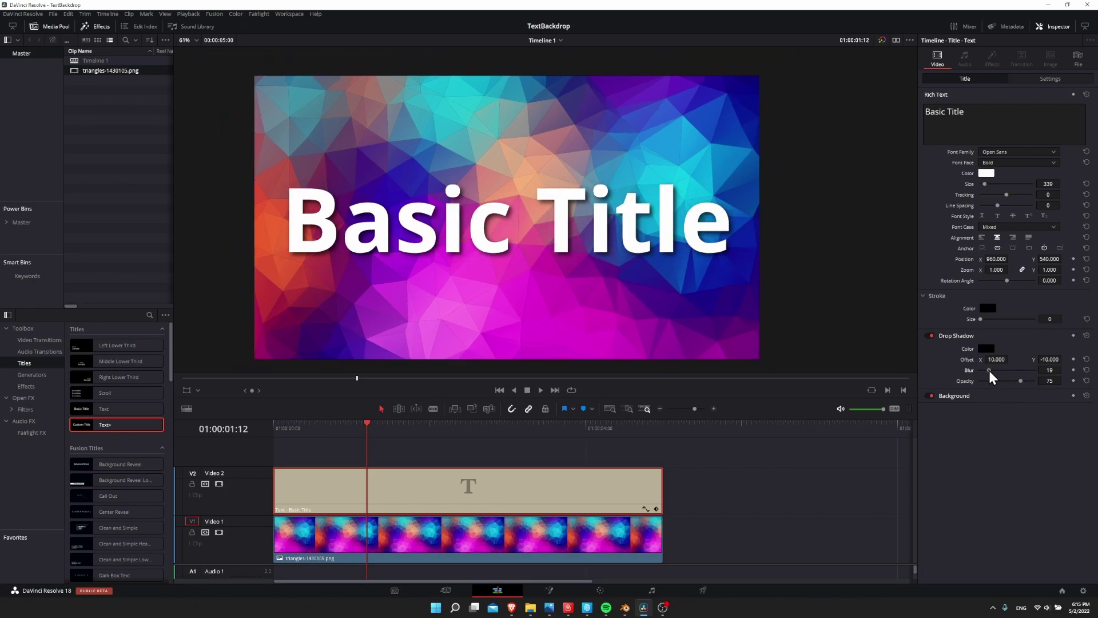
{"action": "left_click", "coordinate": [989, 370]}
Adjust shadow opacity and blur to finish at blur 21, opacity 69, saving the project midway
{"action": "left_click_drag", "start_coordinate": [1021, 382], "coordinate": [1031, 382]}
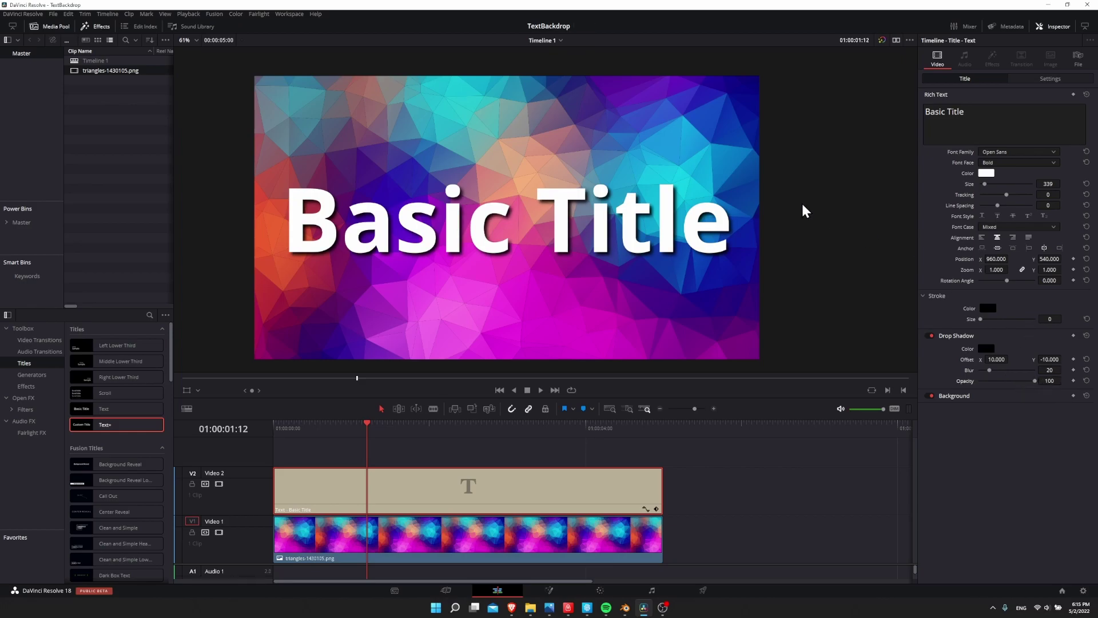
{"action": "scroll", "coordinate": [804, 211], "scroll_direction": "up", "scroll_amount": 5}
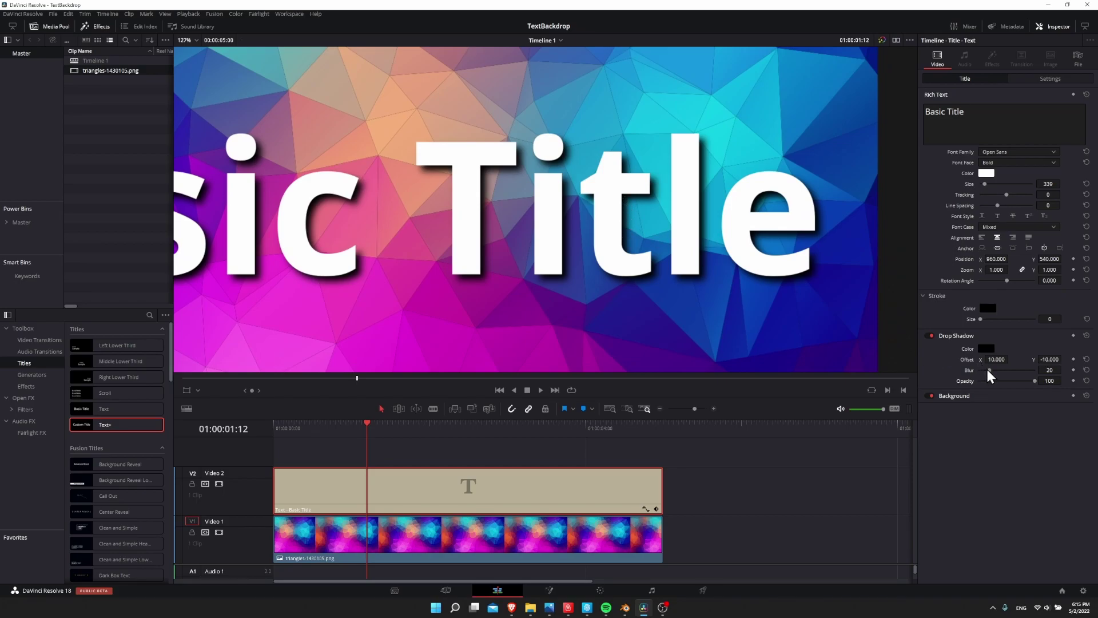
{"action": "left_click_drag", "start_coordinate": [985, 370], "coordinate": [938, 370]}
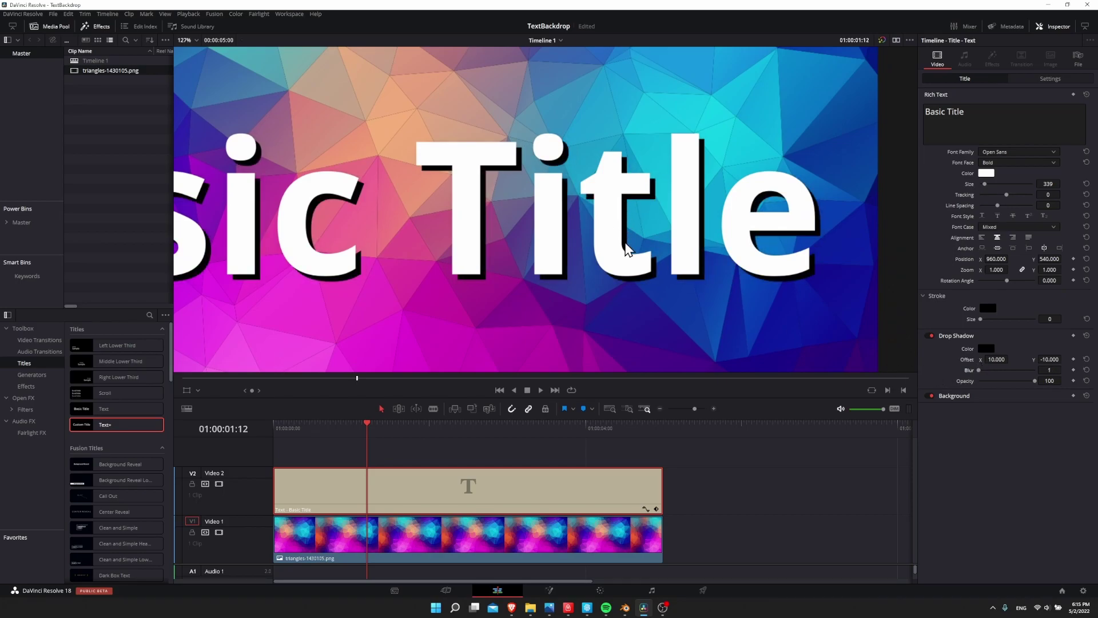
{"action": "key", "text": "ctrl+s"}
{"action": "left_click_drag", "start_coordinate": [1036, 380], "coordinate": [1004, 382]}
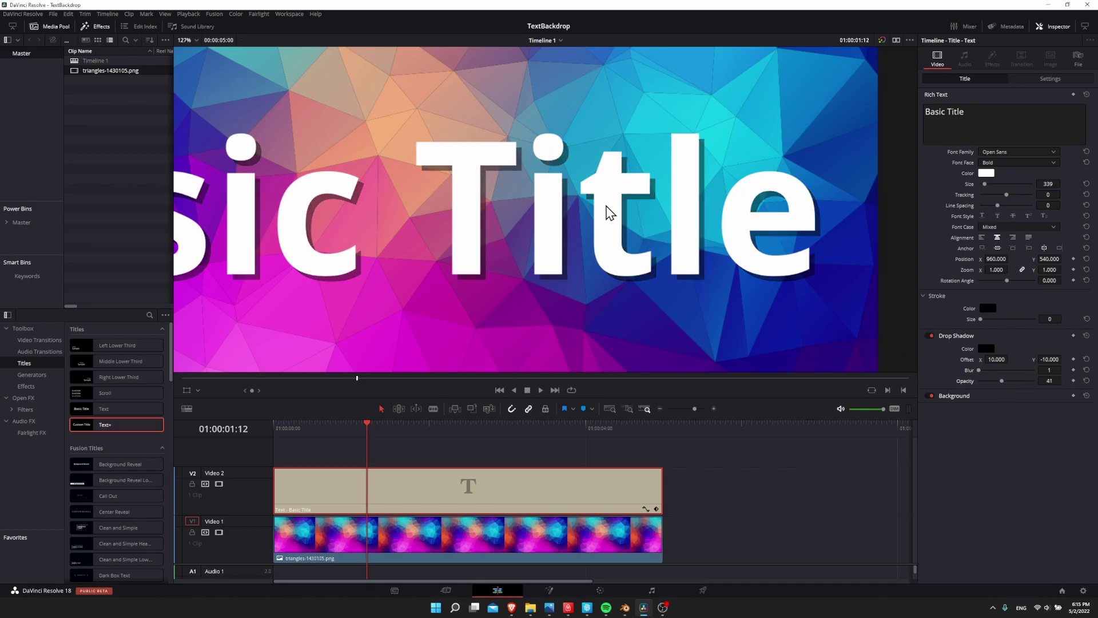
{"action": "mouse_move", "coordinate": [1006, 380]}
{"action": "left_mouse_down"}
{"action": "mouse_move", "coordinate": [1015, 380]}
{"action": "mouse_move", "coordinate": [989, 371]}
{"action": "left_mouse_up"}
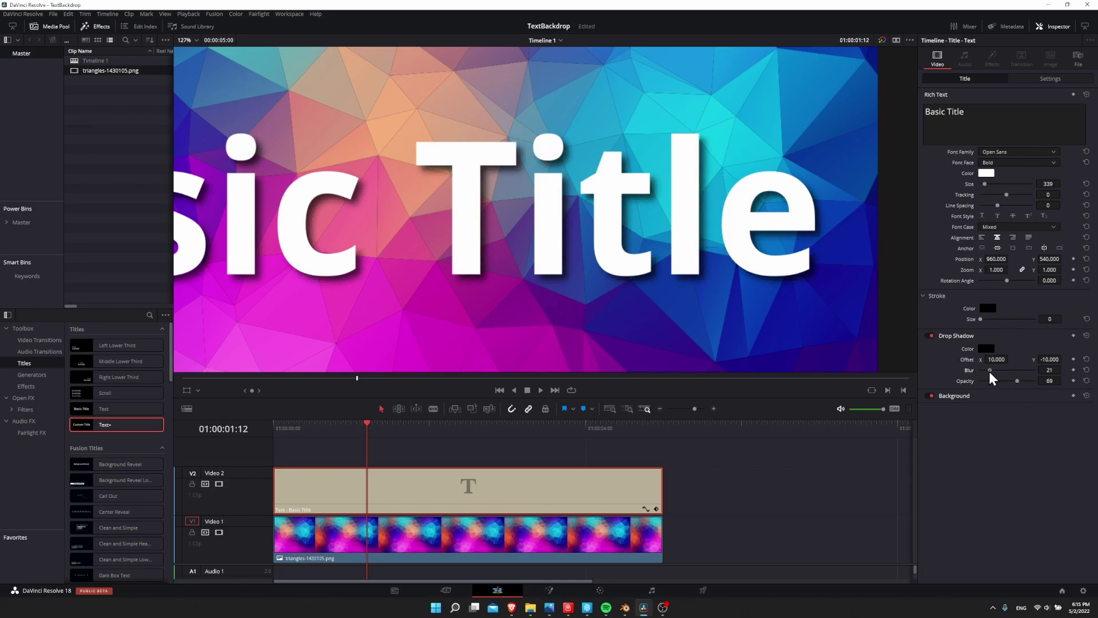
{"action": "scroll", "coordinate": [650, 303], "scroll_direction": "down", "scroll_amount": 4}
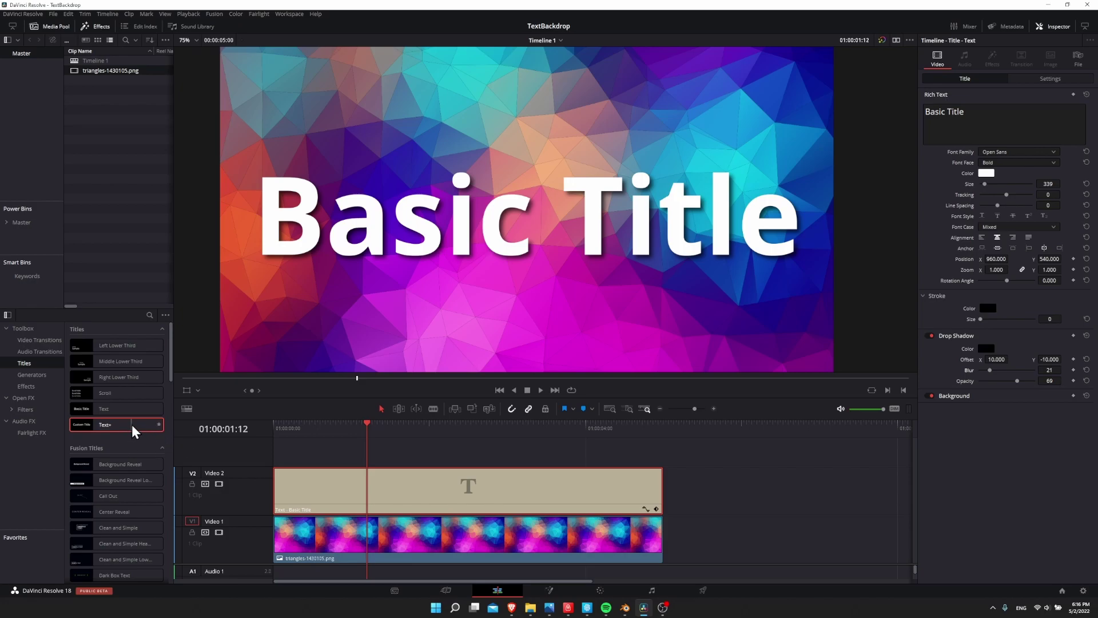
Add a Text+ title after the Basic Title clip and extend the background under it
{"action": "left_click_drag", "start_coordinate": [131, 425], "coordinate": [677, 484]}
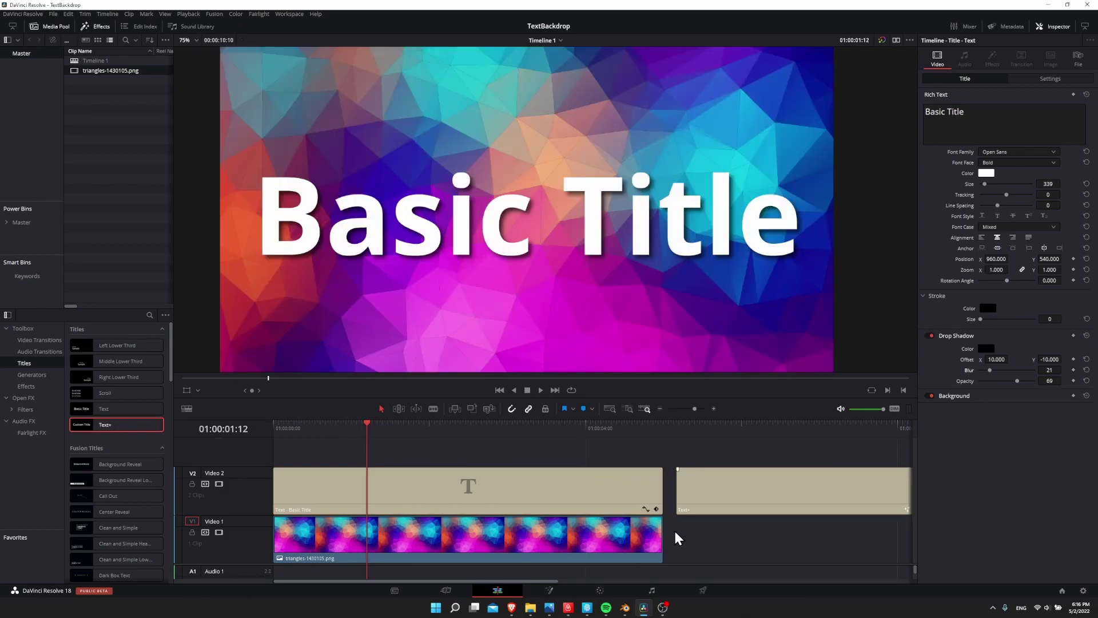
{"action": "scroll", "coordinate": [656, 532], "scroll_direction": "right", "scroll_amount": 5}
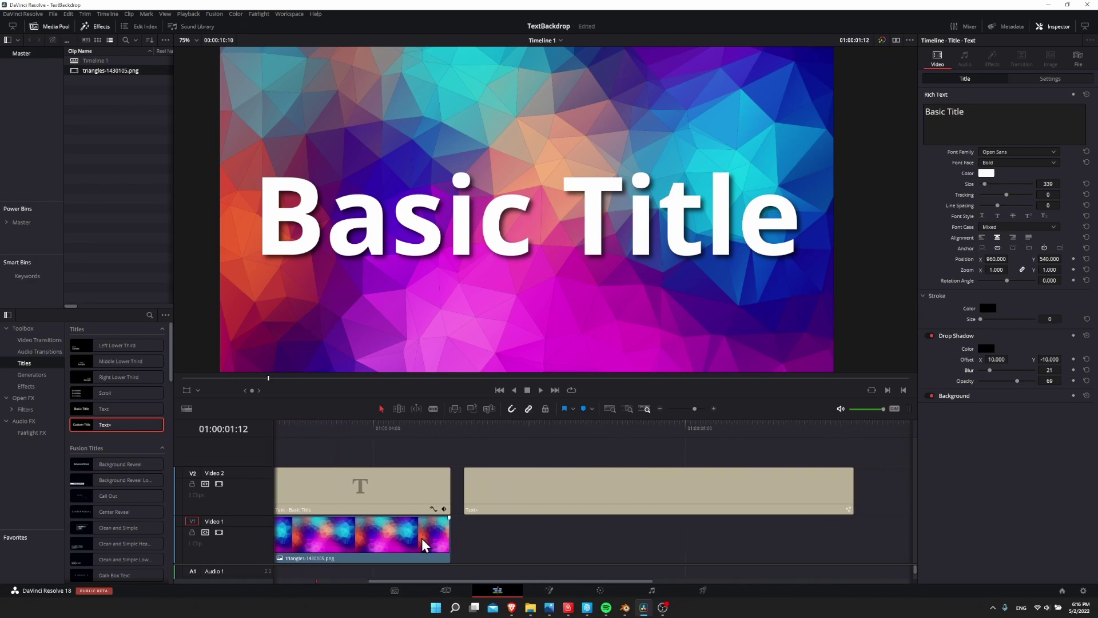
{"action": "left_click_drag", "start_coordinate": [449, 535], "coordinate": [852, 534]}
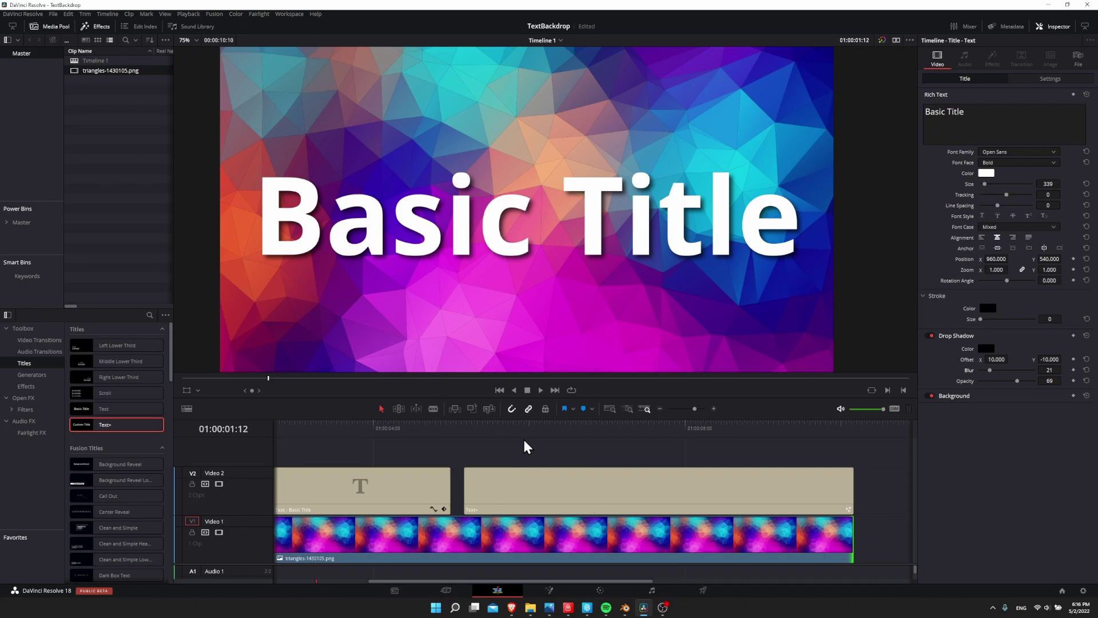
{"action": "left_click", "coordinate": [493, 427]}
{"action": "left_click", "coordinate": [487, 480]}
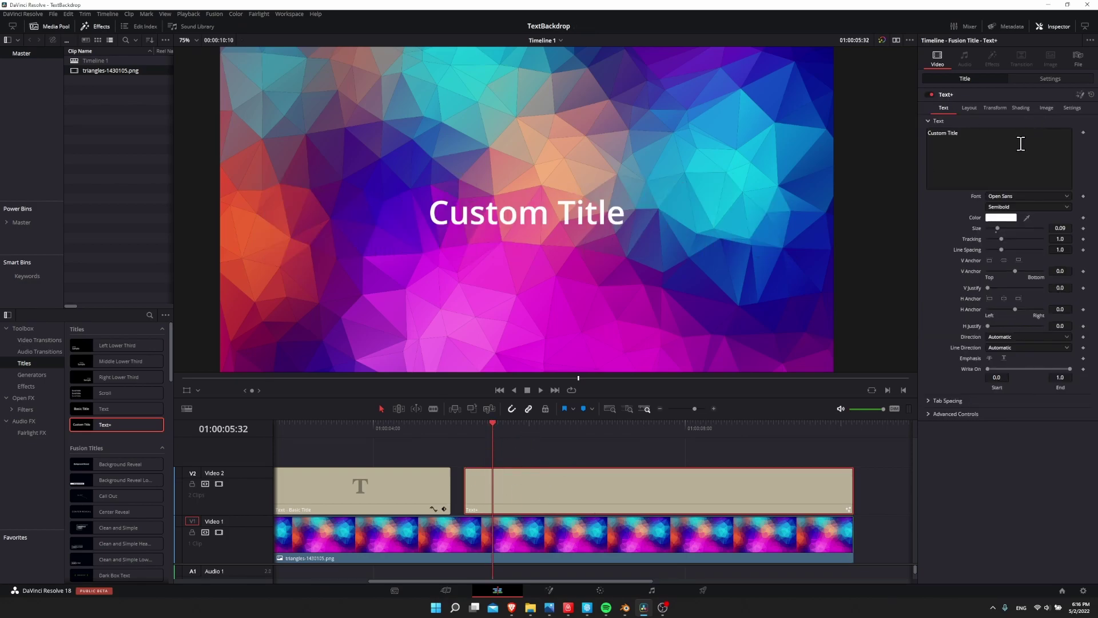
Copy the Basic Title text and paste it over the Text+ title's Custom Title text
{"action": "left_click", "coordinate": [382, 502]}
{"action": "left_click", "coordinate": [981, 136]}
{"action": "key", "text": "ctrl+a"}
{"action": "key", "text": "ctrl+c"}
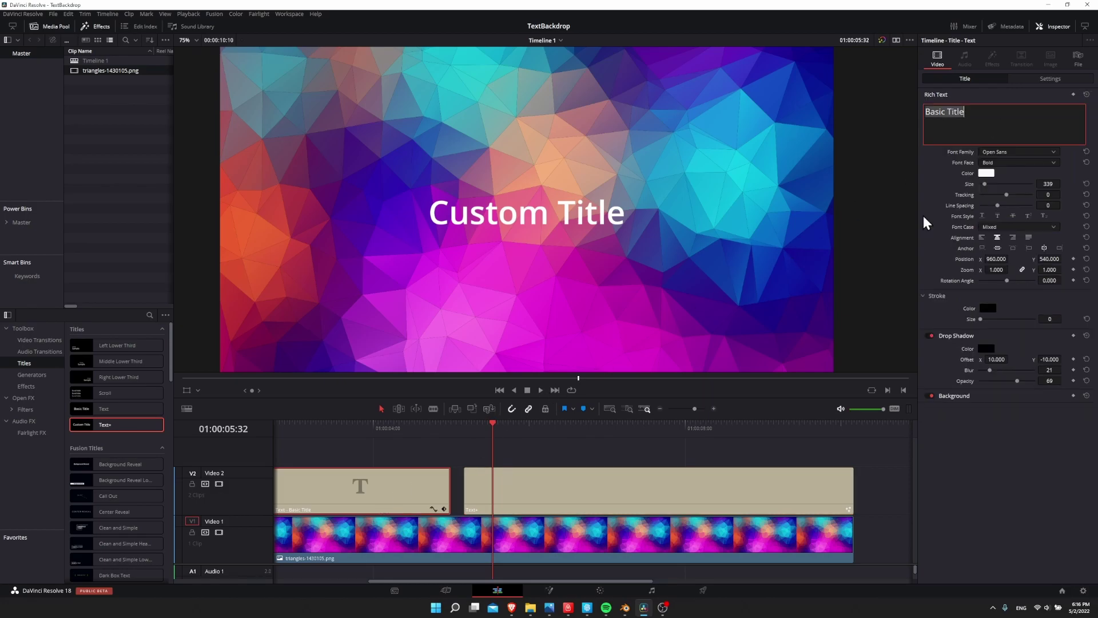
{"action": "left_click", "coordinate": [657, 471]}
{"action": "left_click", "coordinate": [989, 143]}
{"action": "key", "text": "ctrl+a"}
{"action": "key", "text": "ctrl+v"}
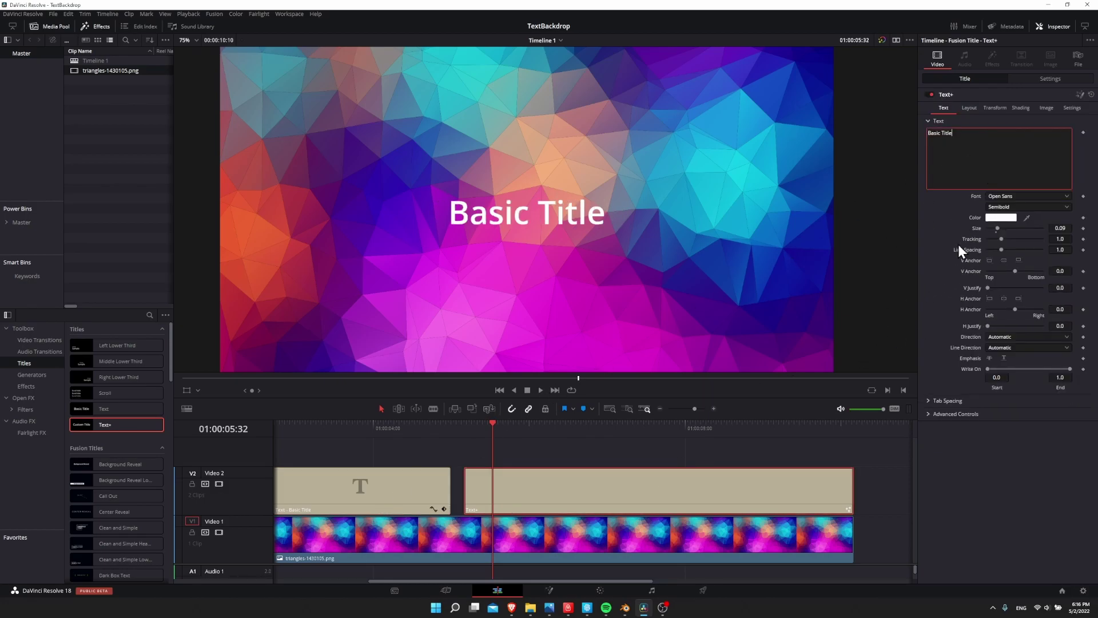
Set the Text+ size to 0.3189 and the font to Bebas Neue
{"action": "left_click_drag", "start_coordinate": [1002, 227], "coordinate": [1024, 225]}
{"action": "left_click", "coordinate": [1014, 196]}
{"action": "left_click", "coordinate": [996, 194]}
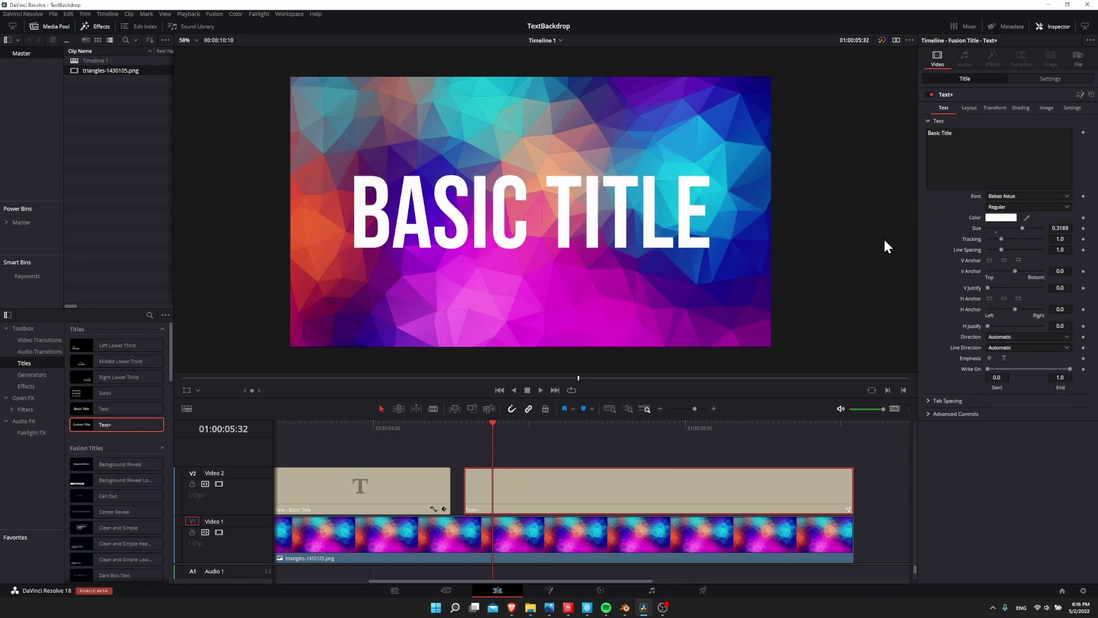
Enable the Black Shadow shading element 3 with softness 0 for a hard edge
{"action": "left_click", "coordinate": [1021, 109]}
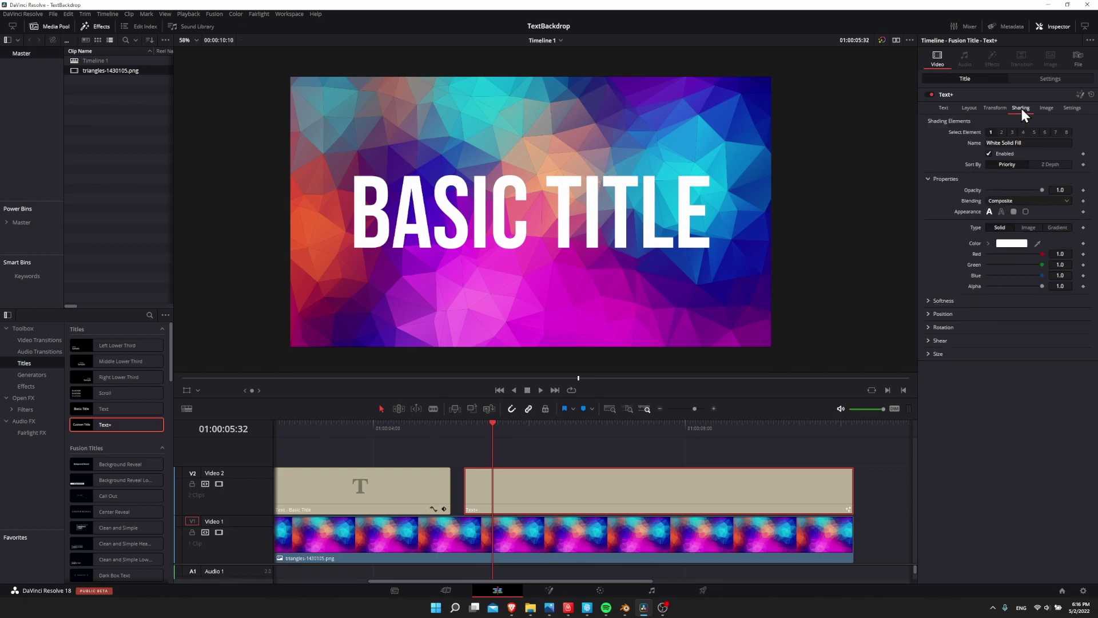
{"action": "left_click", "coordinate": [1013, 132]}
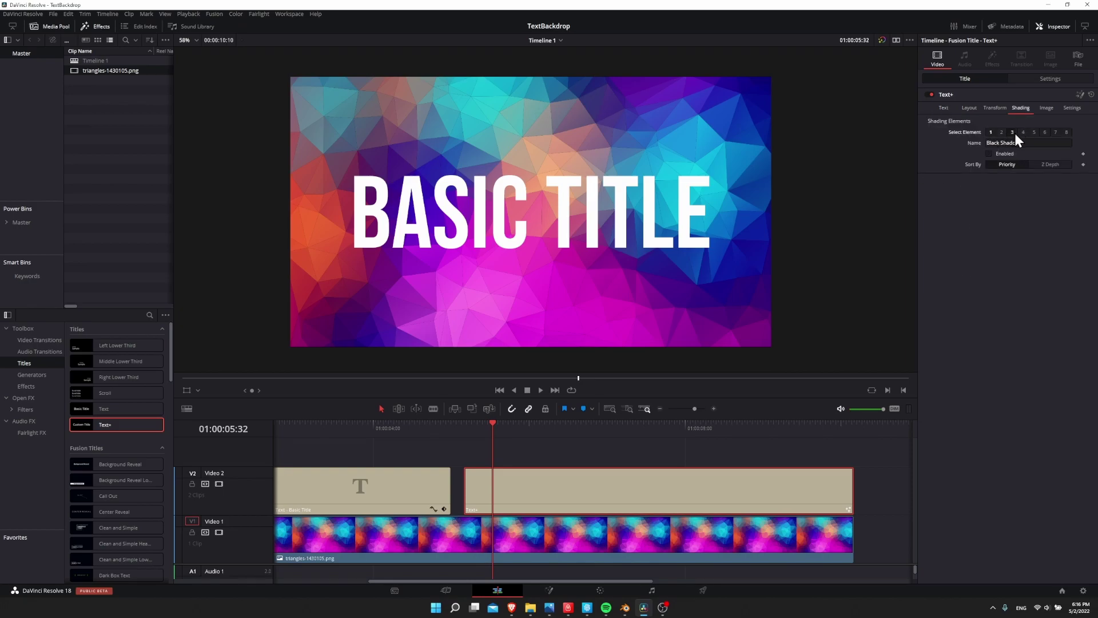
{"action": "left_click", "coordinate": [989, 153]}
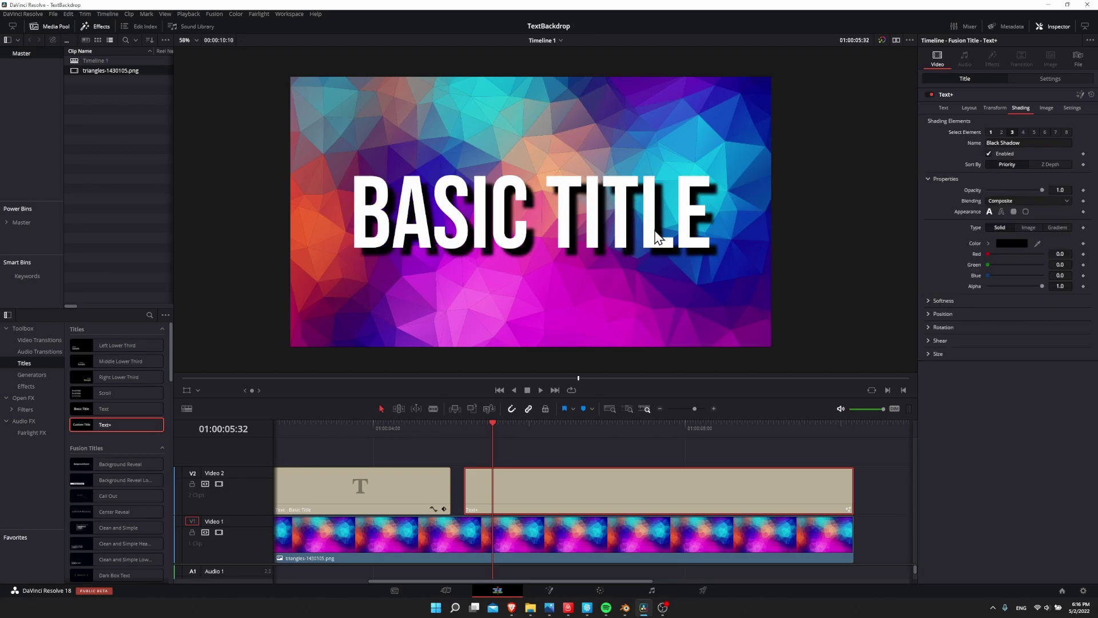
{"action": "left_click", "coordinate": [928, 302]}
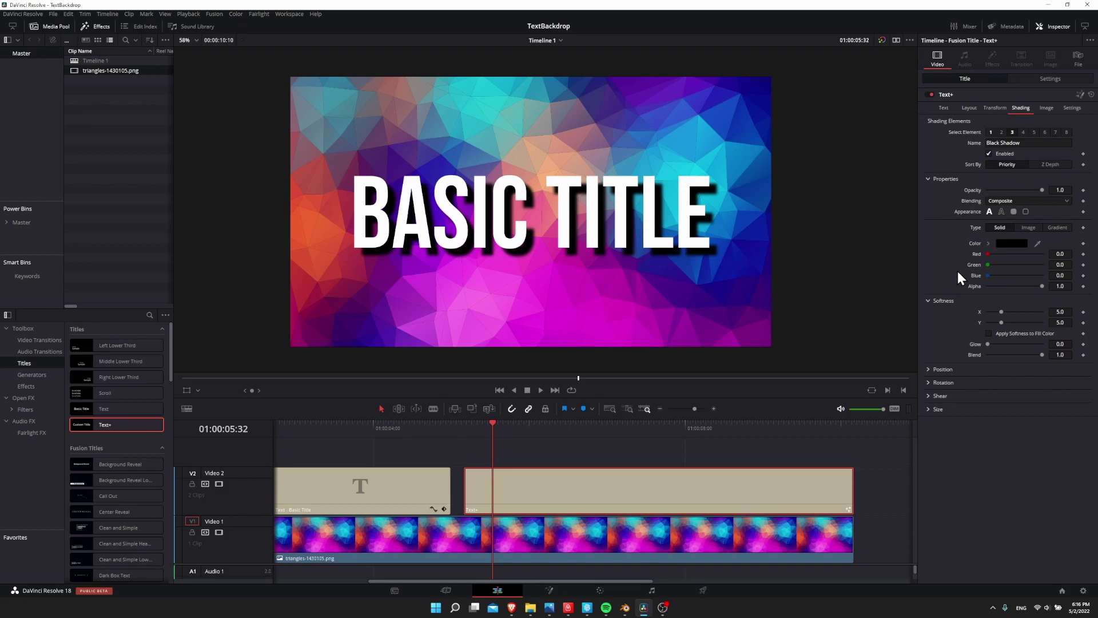
{"action": "left_click_drag", "start_coordinate": [1001, 312], "coordinate": [979, 321]}
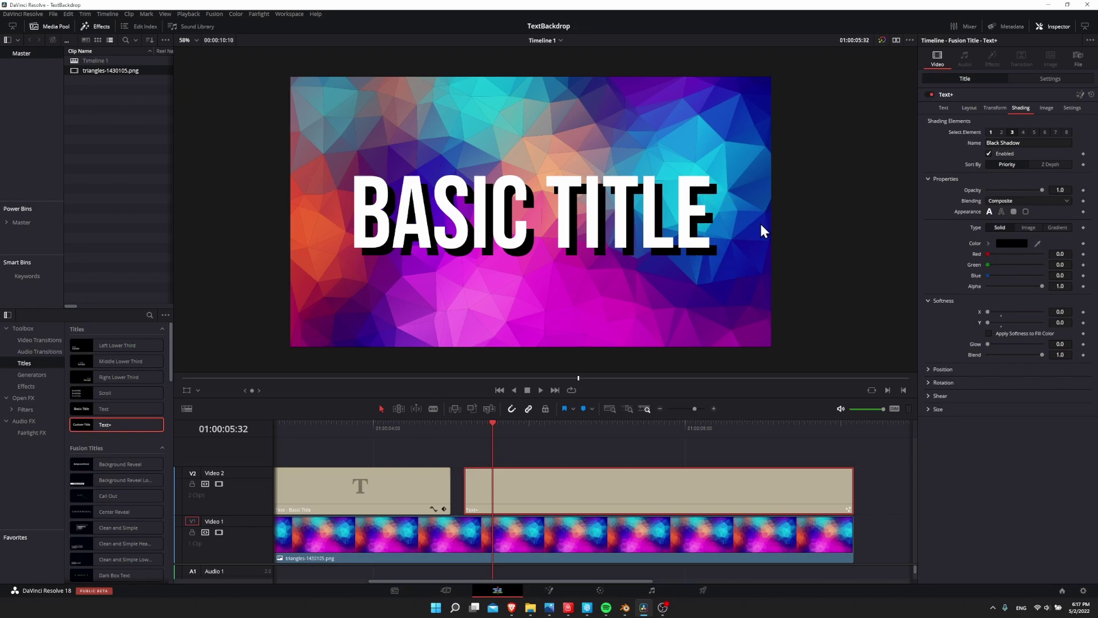
Offset the shadow to 0.015 / -0.034 and reset its Size X and Y to 1.0
{"action": "left_click", "coordinate": [928, 369]}
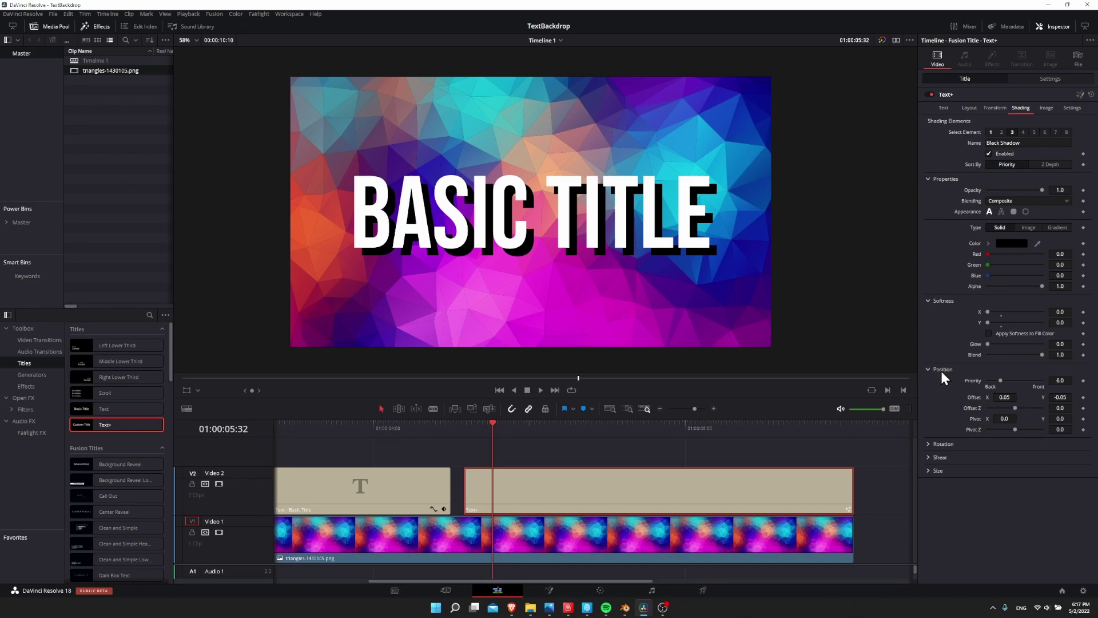
{"action": "left_click_drag", "start_coordinate": [1005, 397], "coordinate": [1052, 396]}
{"action": "left_click", "coordinate": [938, 470]}
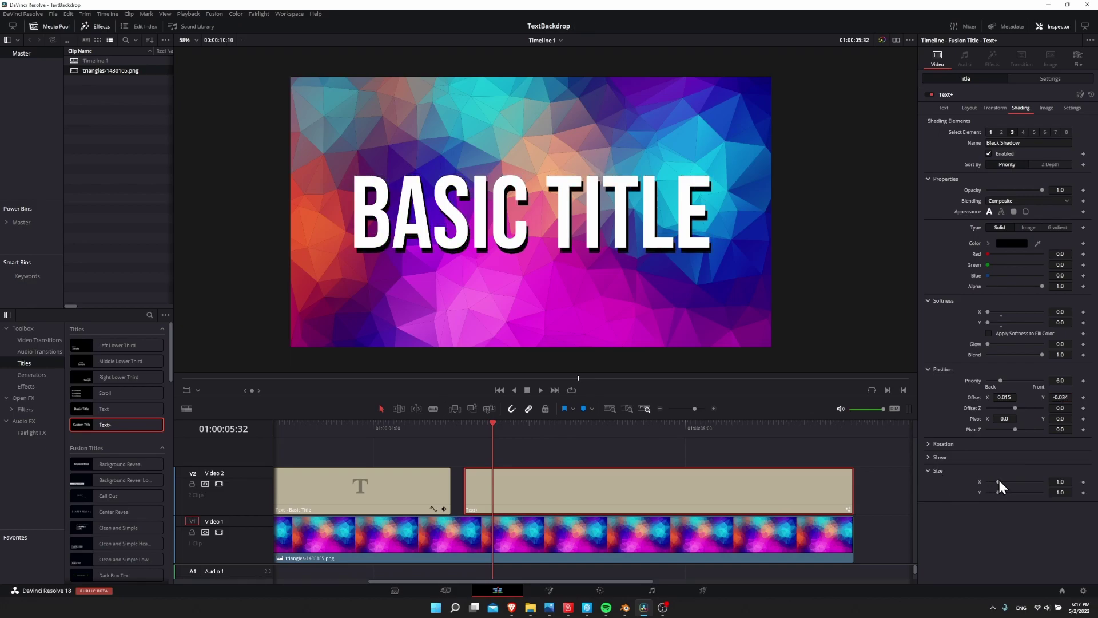
{"action": "mouse_move", "coordinate": [999, 479]}
{"action": "left_mouse_down"}
{"action": "mouse_move", "coordinate": [1000, 491]}
{"action": "mouse_move", "coordinate": [979, 485]}
{"action": "left_mouse_up"}
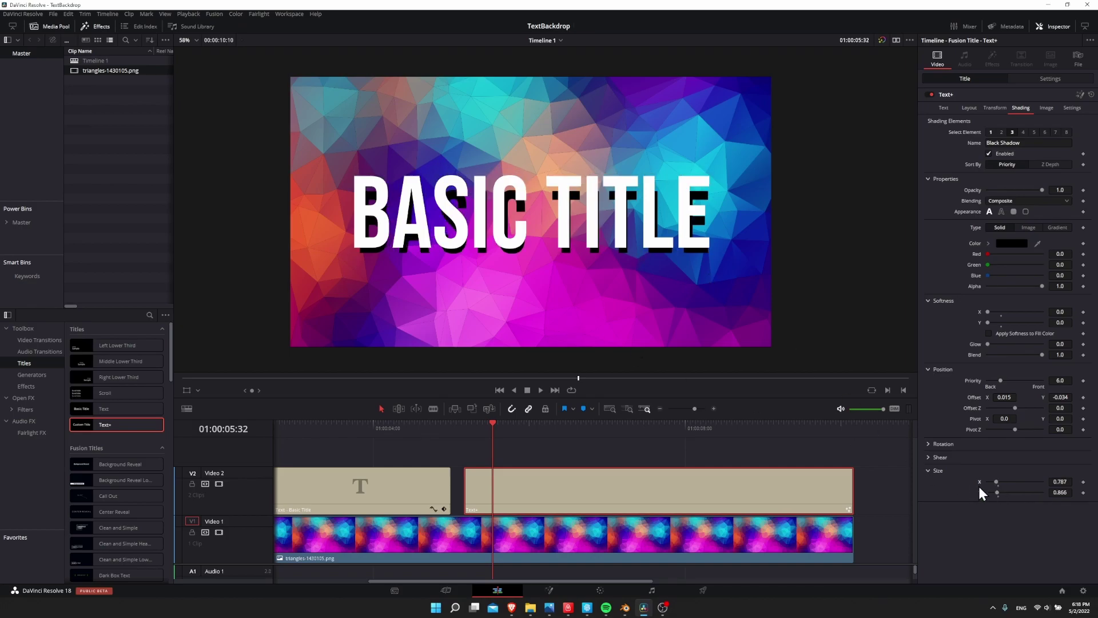
{"action": "right_click", "coordinate": [981, 482]}
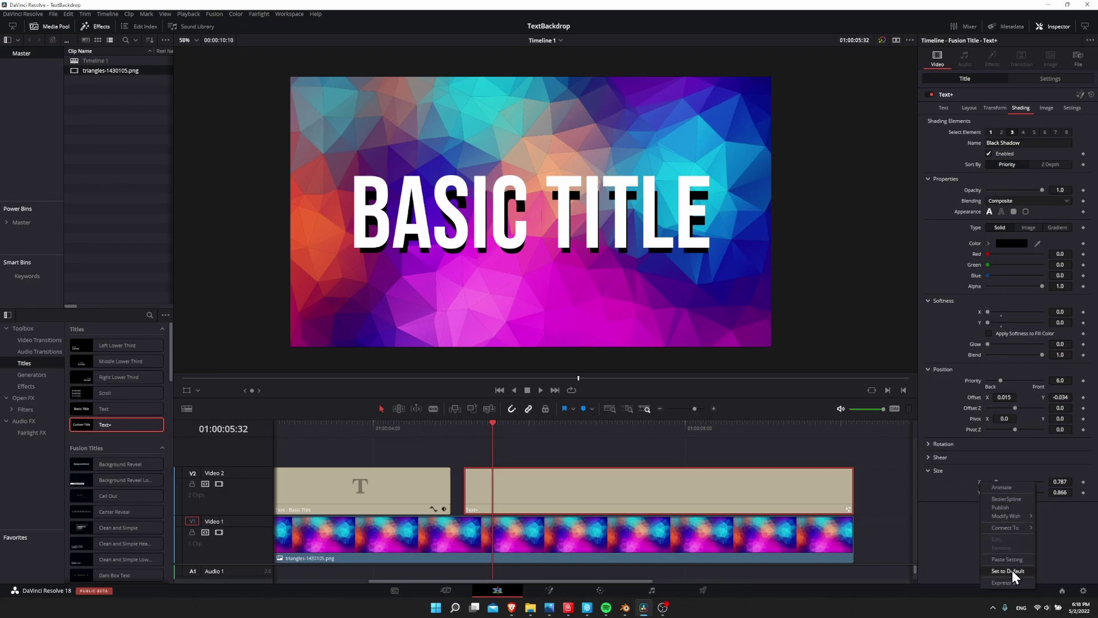
{"action": "left_click", "coordinate": [1011, 569]}
{"action": "right_click", "coordinate": [978, 490]}
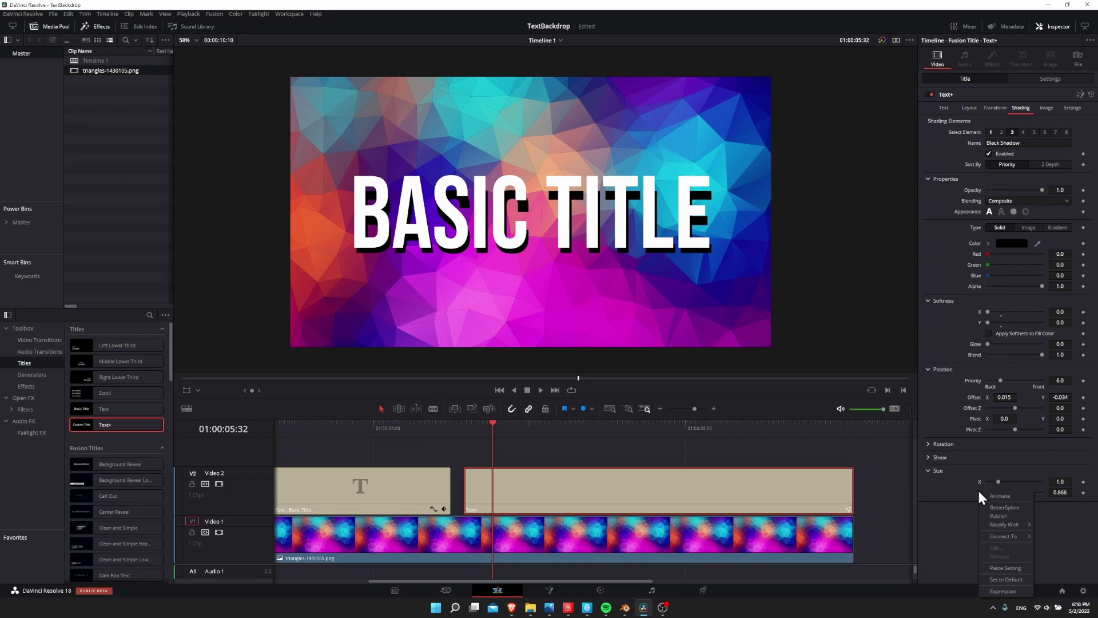
{"action": "left_click", "coordinate": [1000, 580]}
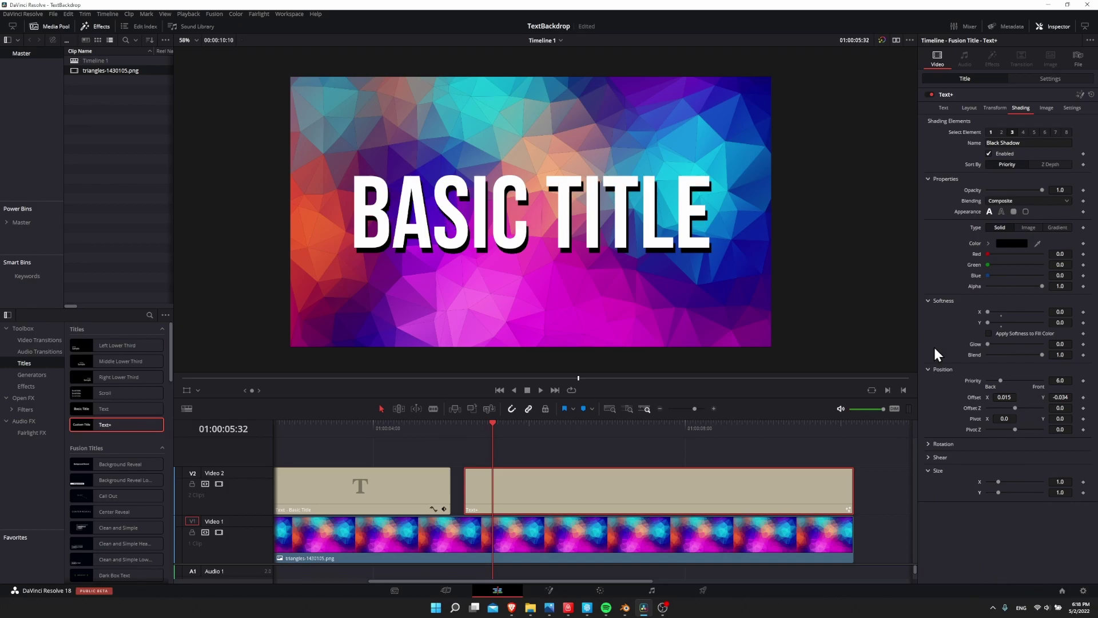
Enable shading element 2 and set its outline colour to black
{"action": "left_click", "coordinate": [928, 469]}
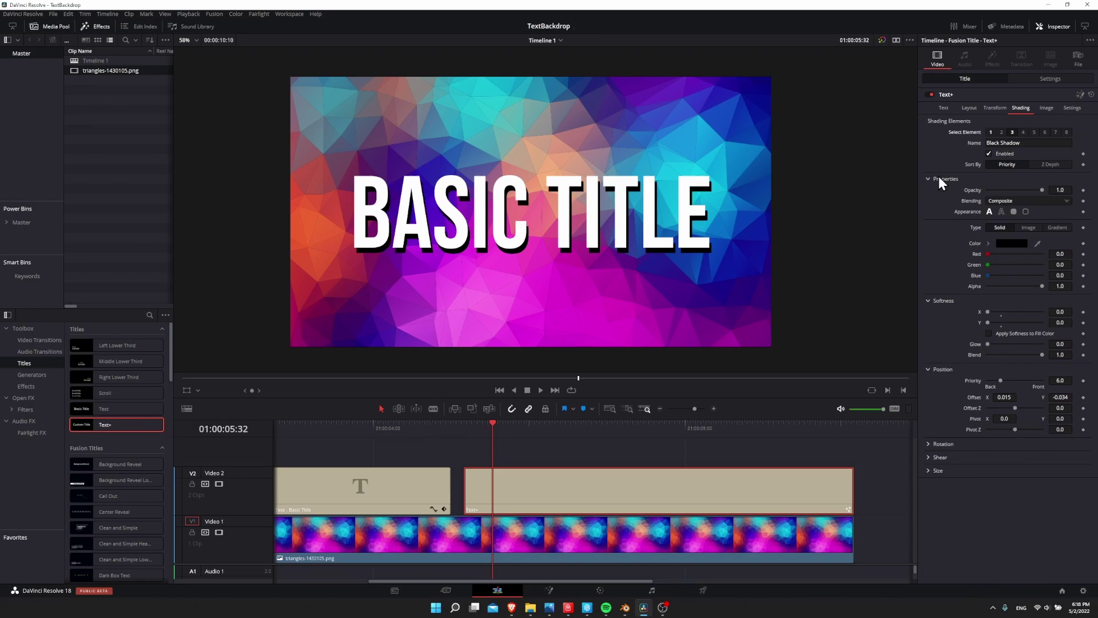
{"action": "left_click", "coordinate": [1001, 133]}
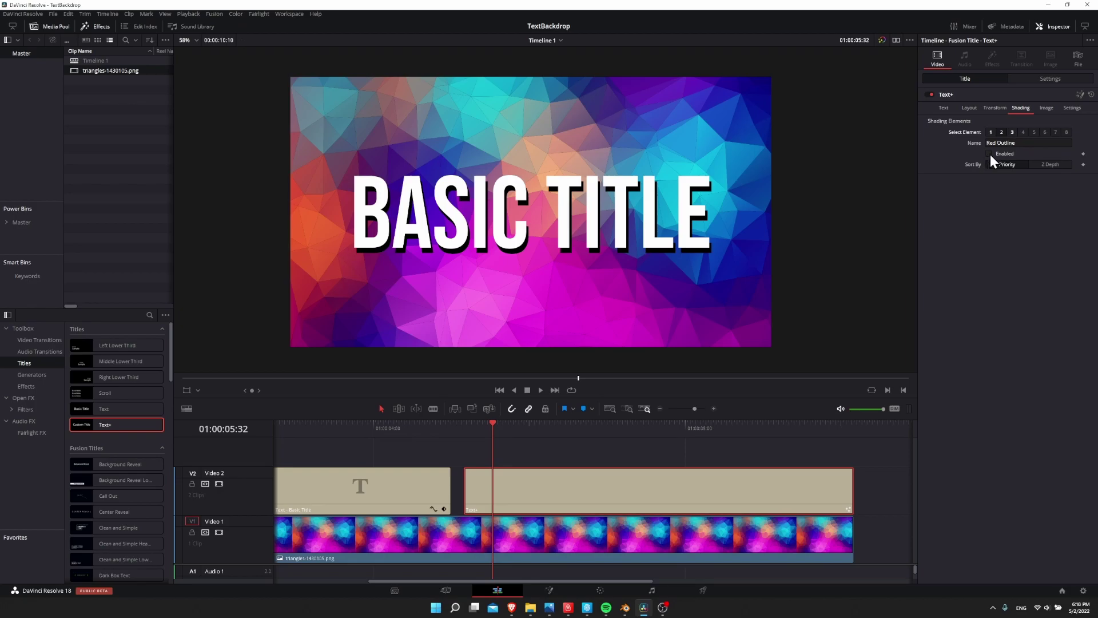
{"action": "left_click", "coordinate": [990, 153]}
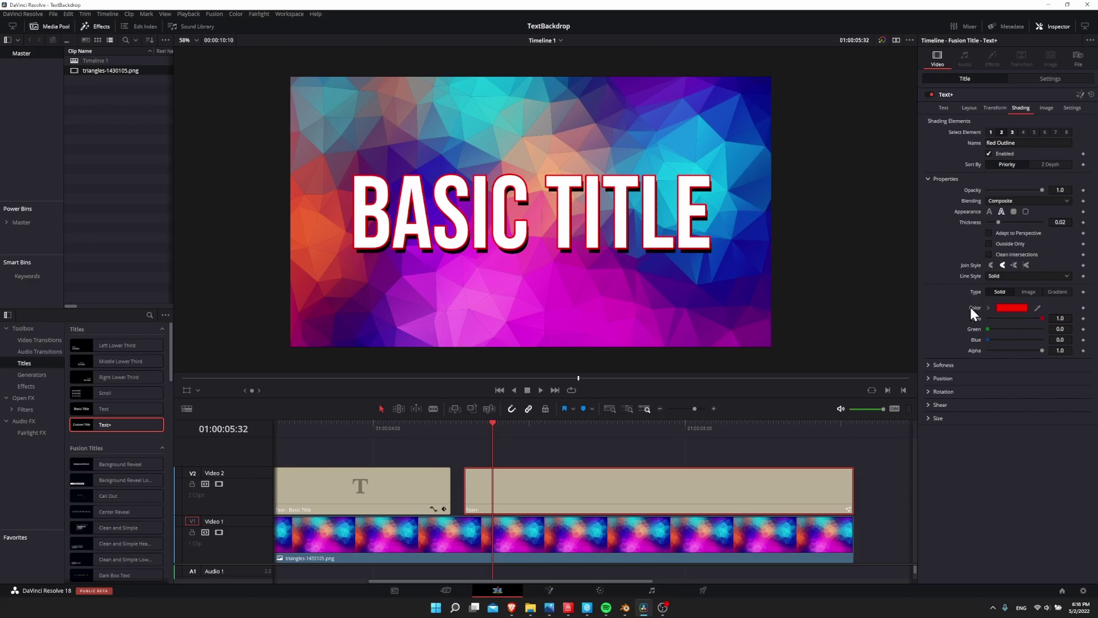
{"action": "left_click", "coordinate": [1010, 309]}
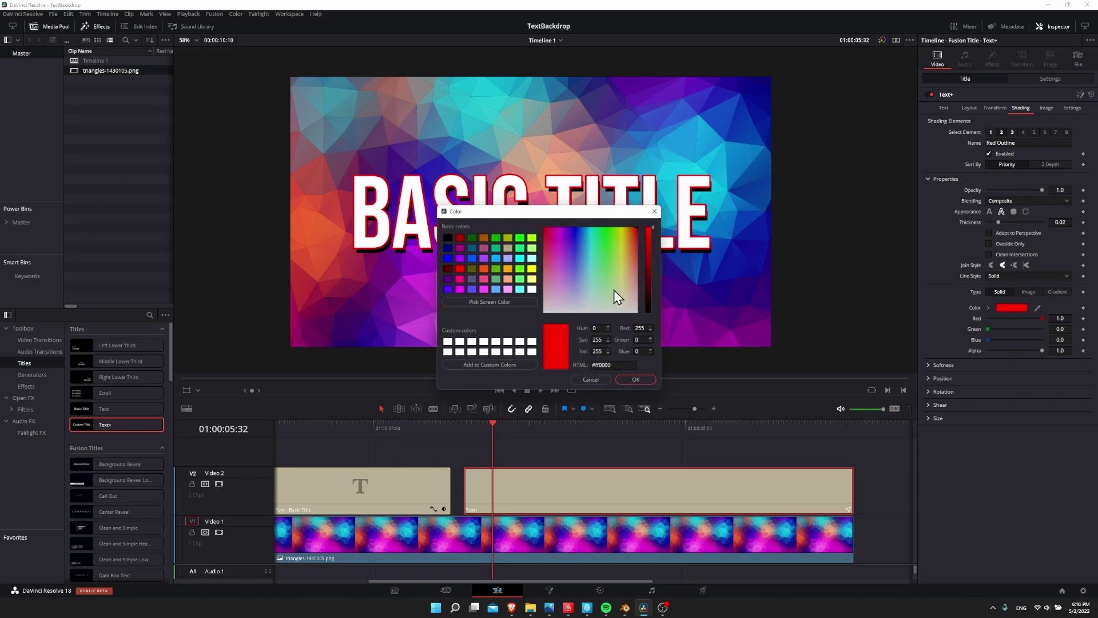
{"action": "left_click", "coordinate": [448, 238]}
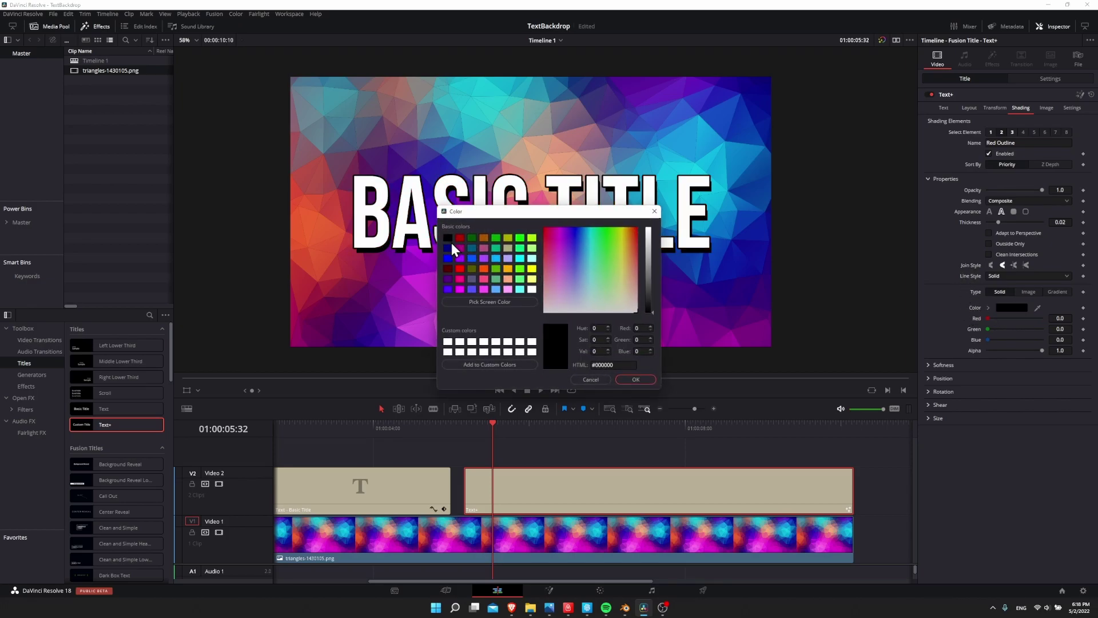
{"action": "left_click", "coordinate": [650, 378]}
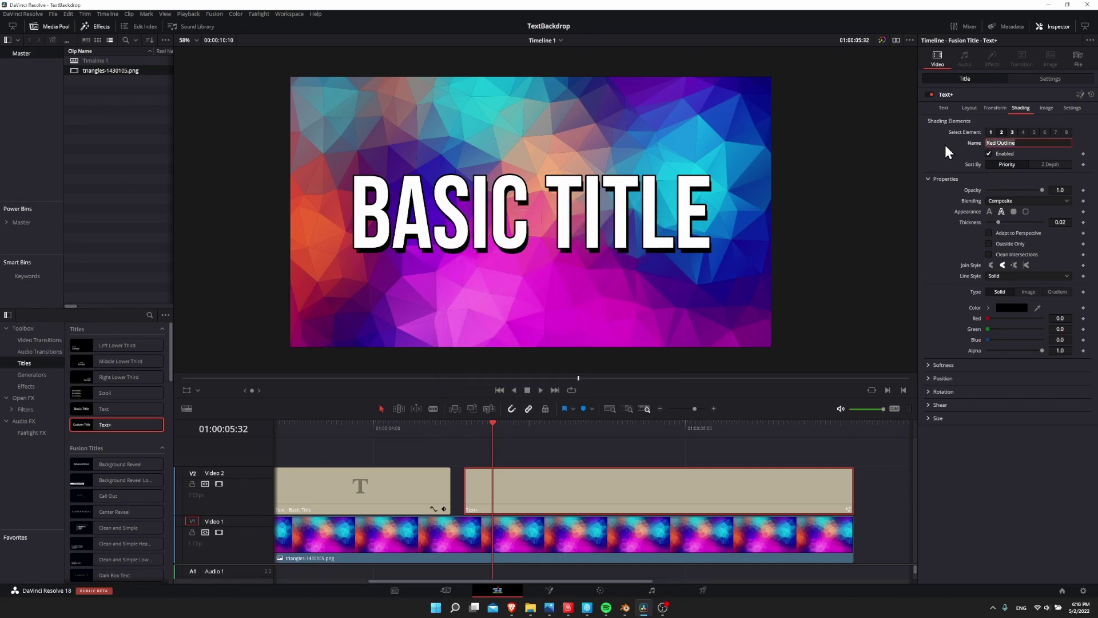
Rename the element 'Black Stroke Outline' and raise its thickness to 0.0228
{"action": "type", "text": "Black Stroke Outline"}
{"action": "key", "text": "Return"}
{"action": "mouse_move", "coordinate": [999, 221]}
{"action": "left_mouse_down"}
{"action": "mouse_move", "coordinate": [1011, 222]}
{"action": "mouse_move", "coordinate": [1000, 222]}
{"action": "left_mouse_up"}
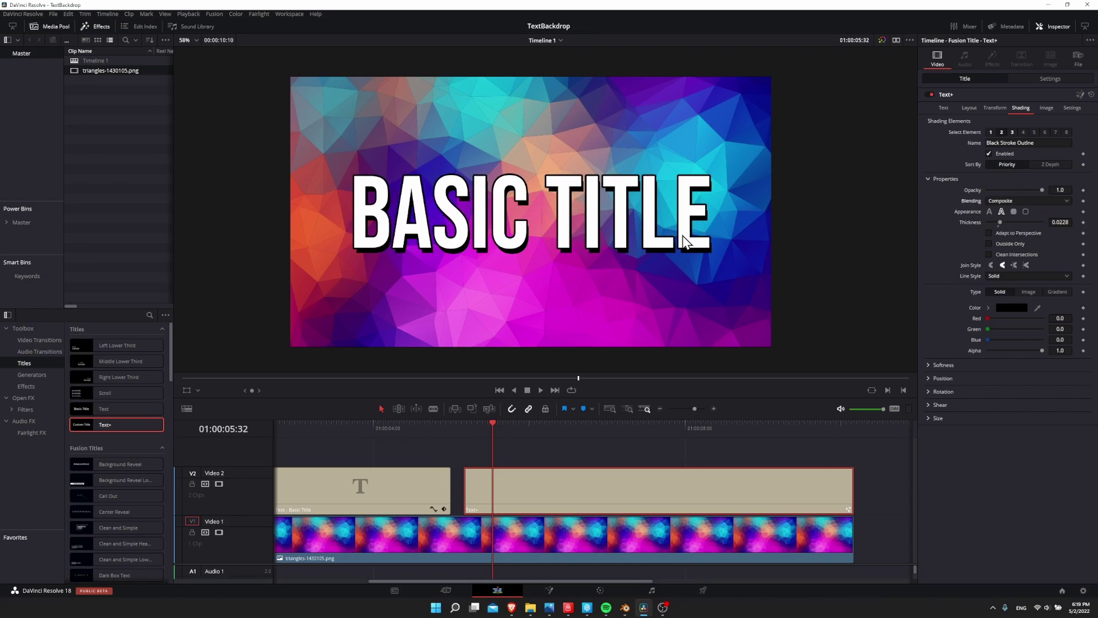
Toggle the Black Shadow element off and on to compare, then set its softness to 5.0
{"action": "left_click", "coordinate": [1012, 132]}
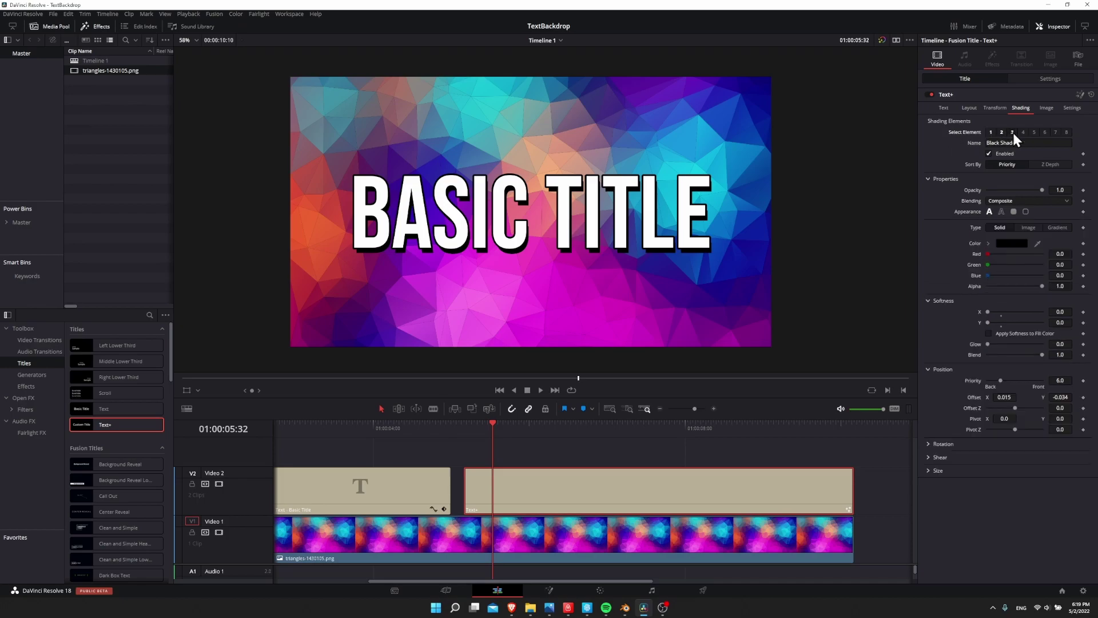
{"action": "left_click", "coordinate": [988, 153]}
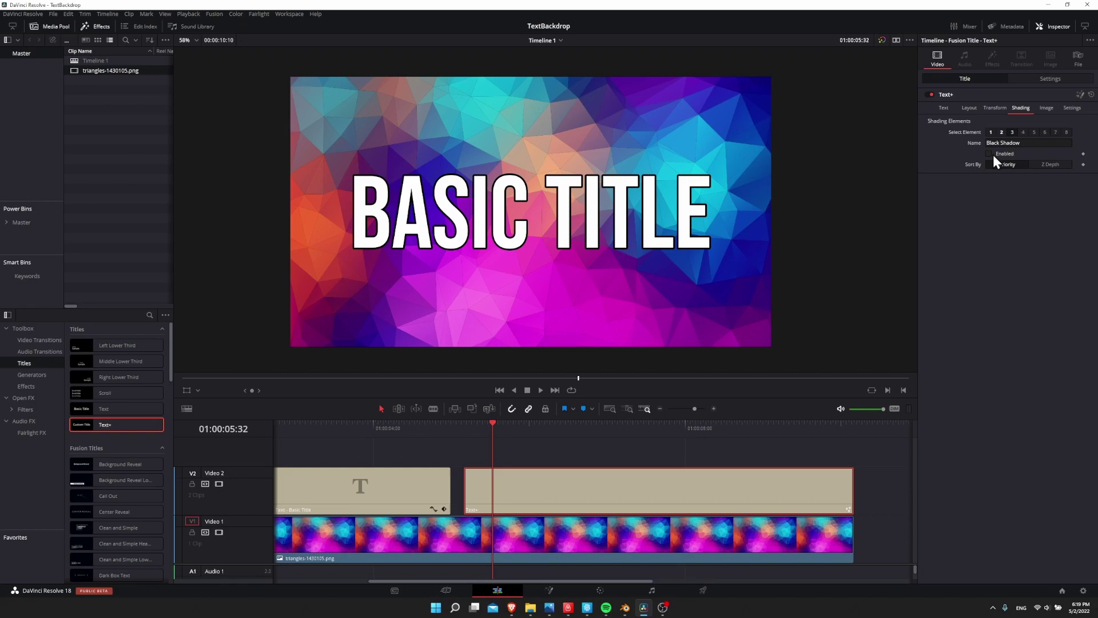
{"action": "left_click", "coordinate": [989, 153]}
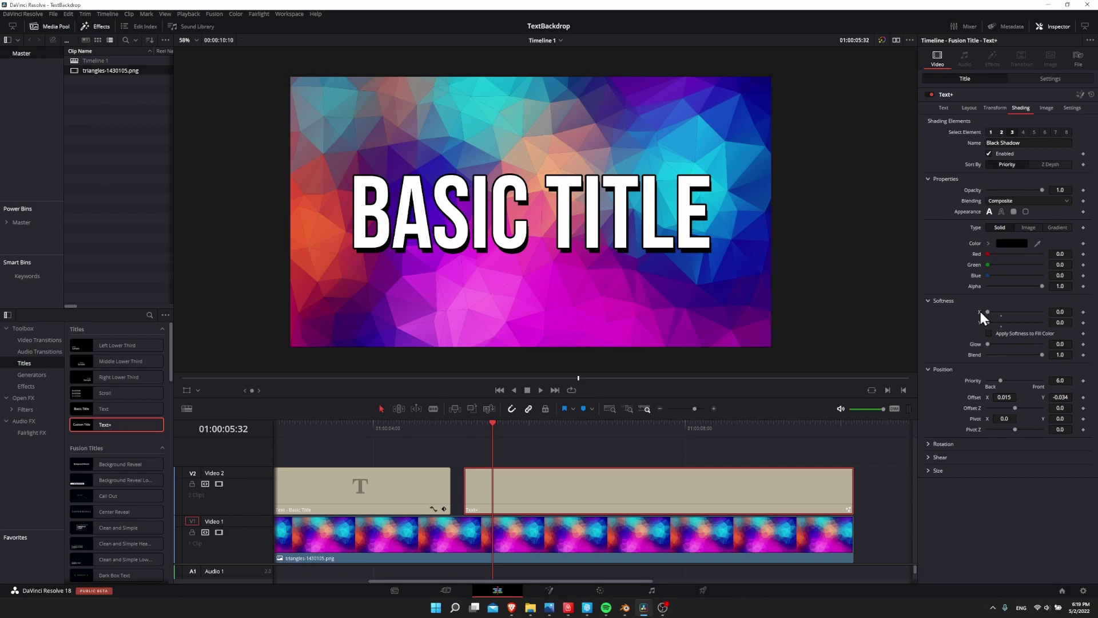
{"action": "left_click_drag", "start_coordinate": [980, 312], "coordinate": [1000, 323]}
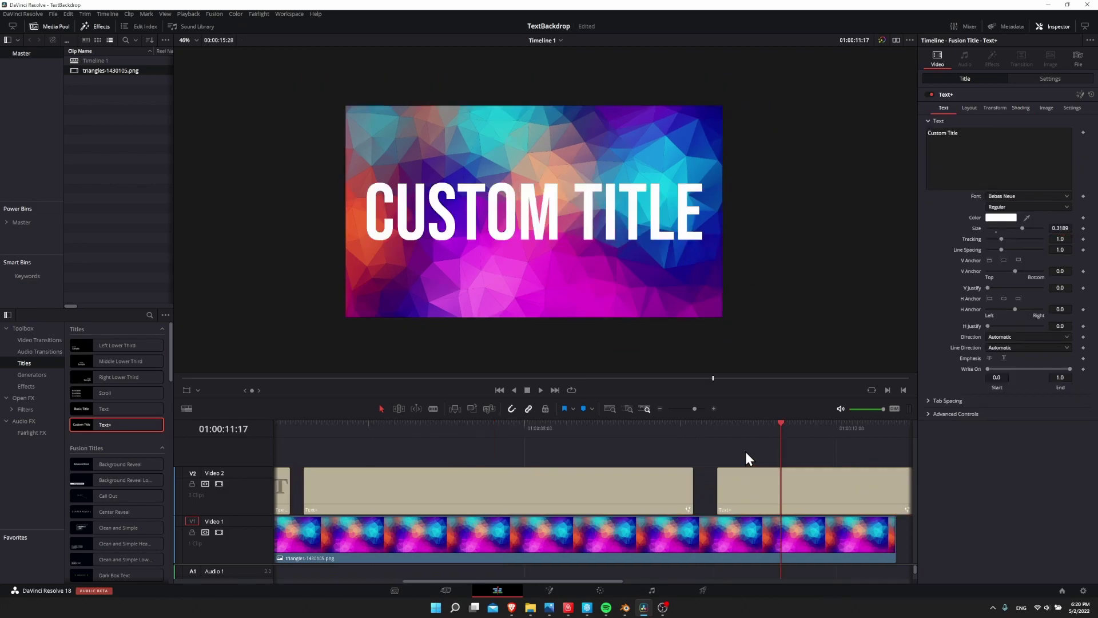
Move the playhead between the BASIC TITLE and CUSTOM TITLE clips to compare them
{"action": "scroll", "coordinate": [825, 459], "scroll_direction": "right", "scroll_amount": 2}
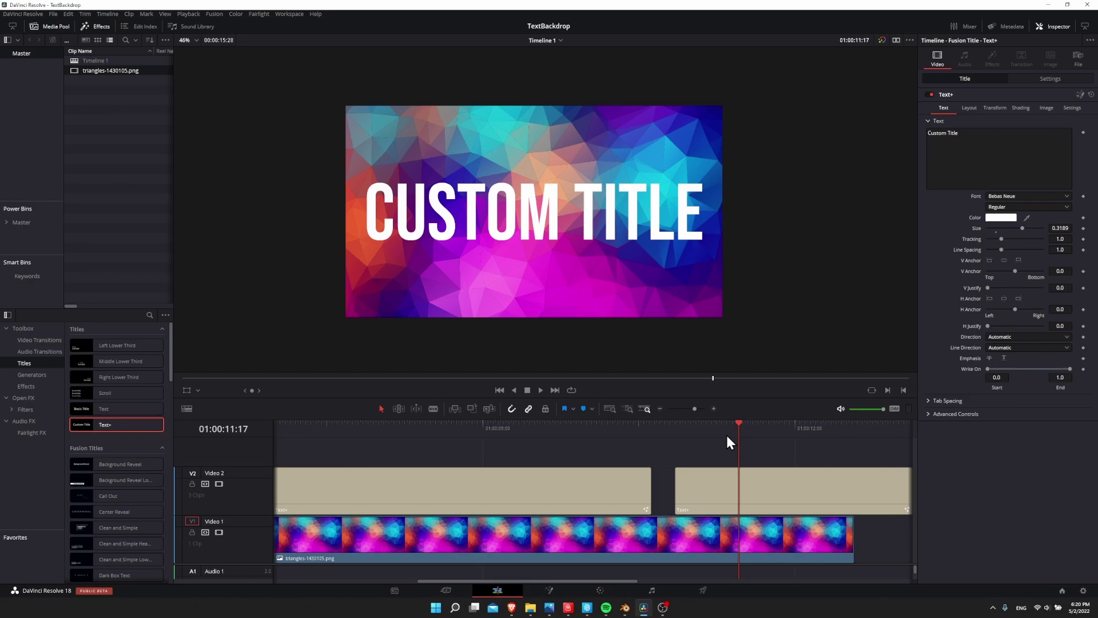
{"action": "left_click_drag", "start_coordinate": [727, 439], "coordinate": [621, 432]}
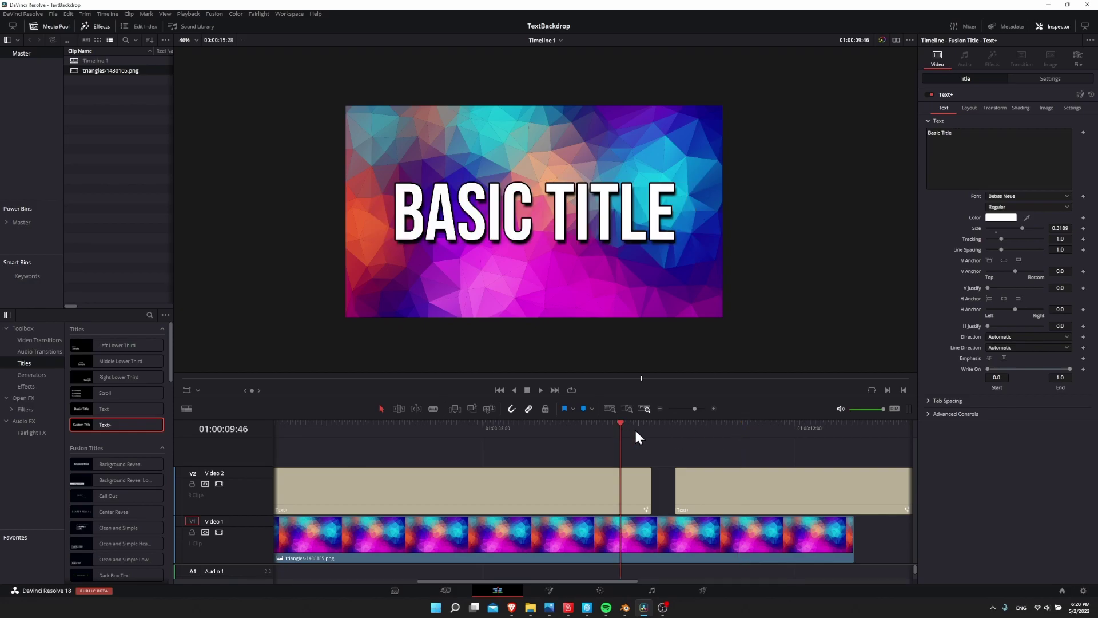
{"action": "left_click", "coordinate": [698, 426]}
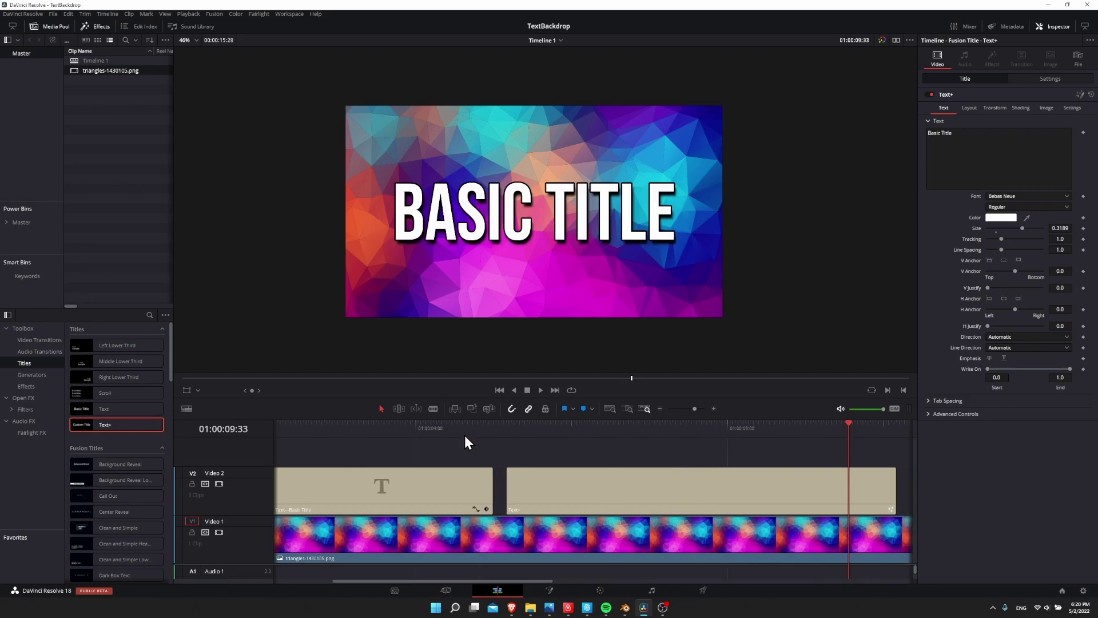
{"action": "left_click_drag", "start_coordinate": [465, 443], "coordinate": [670, 435]}
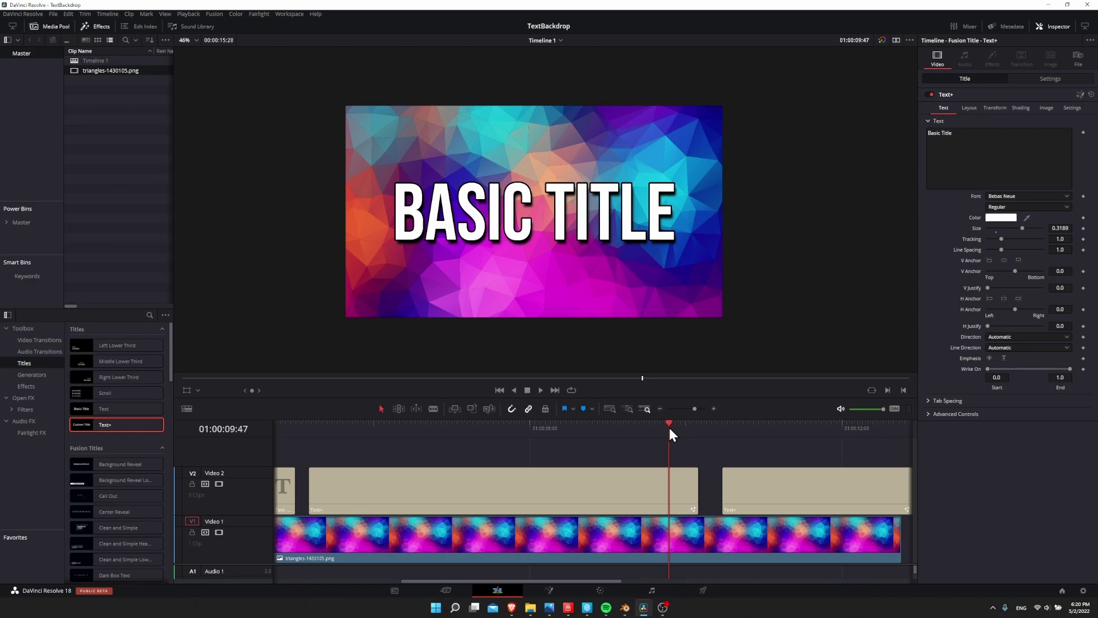